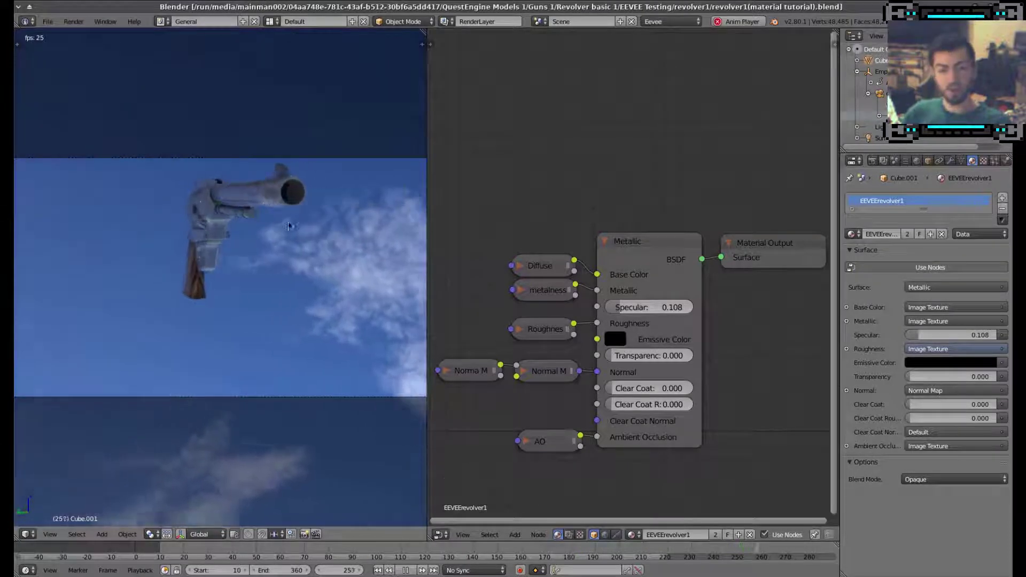
Maximize the 3D view, then select and orbit the finished textured revolver to inspect it.
key(ctrl+space)
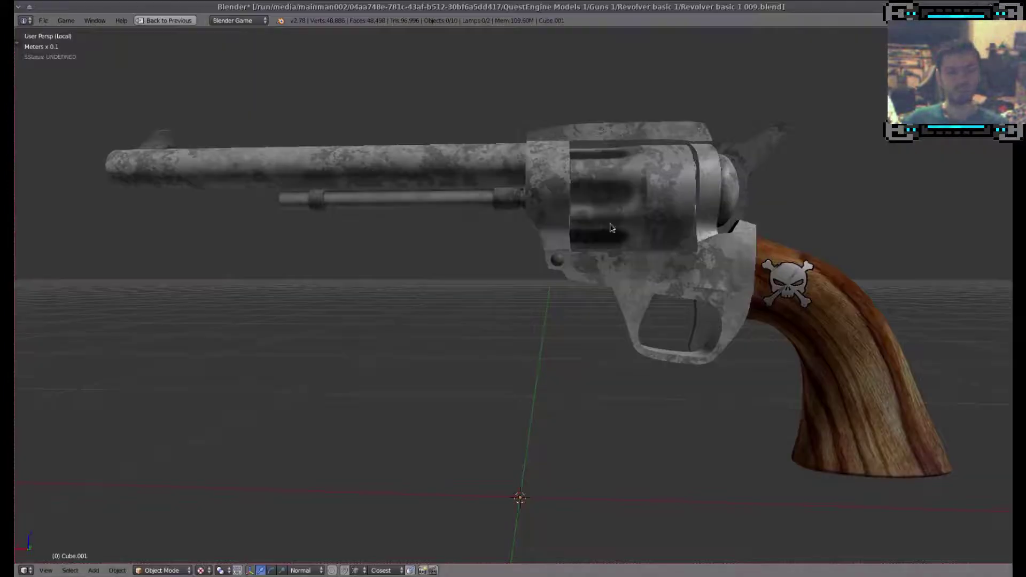
right_click(612, 228)
middle_drag(675, 271, 555, 287)
scroll(665, 255, down, 3)
scroll(558, 339, up, 2)
Replace the revolver's Revolver1 material with a new material named Revolver-Tutorial.
key(shift+space)
key(a)
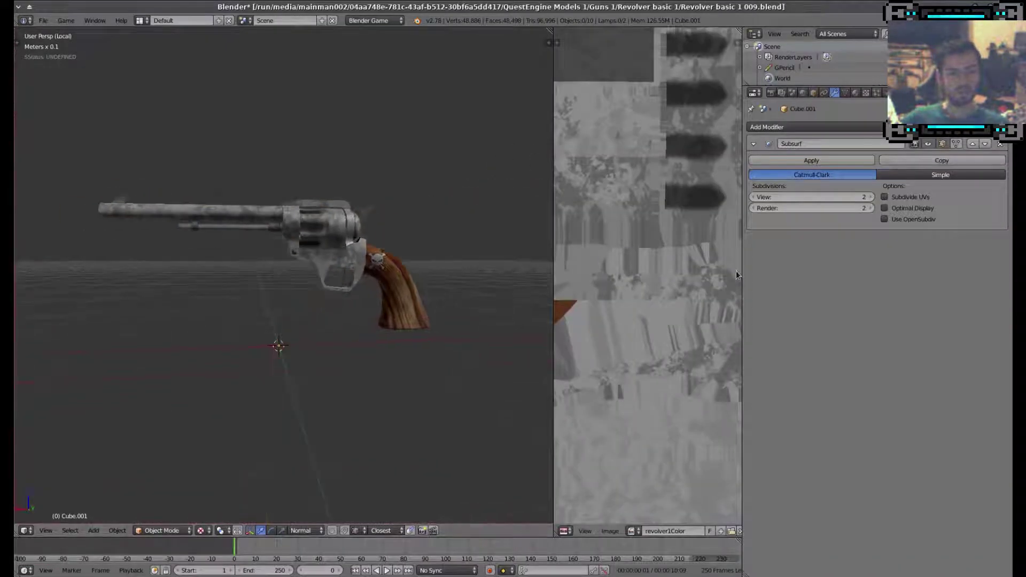
right_click(442, 283)
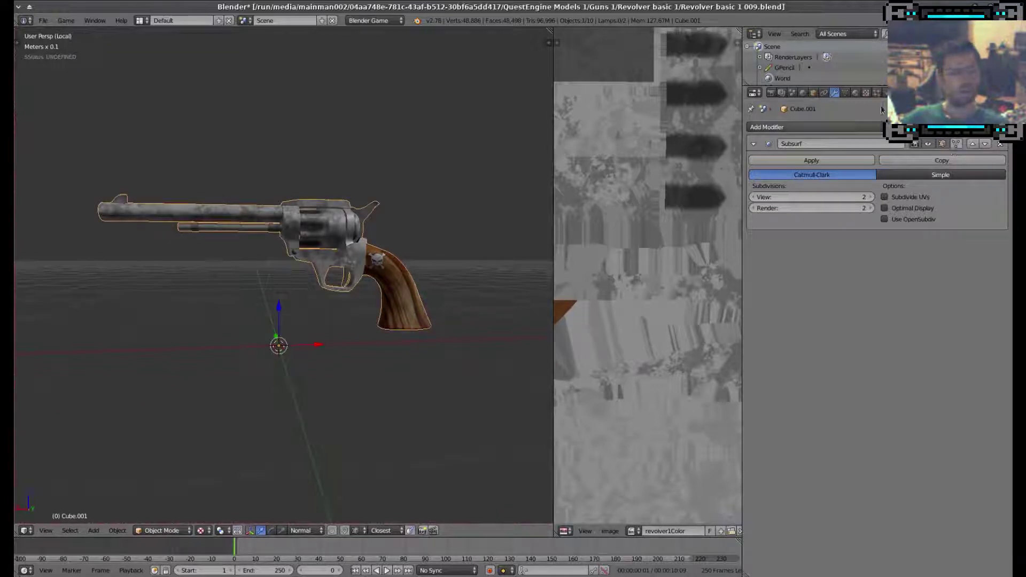
click(856, 93)
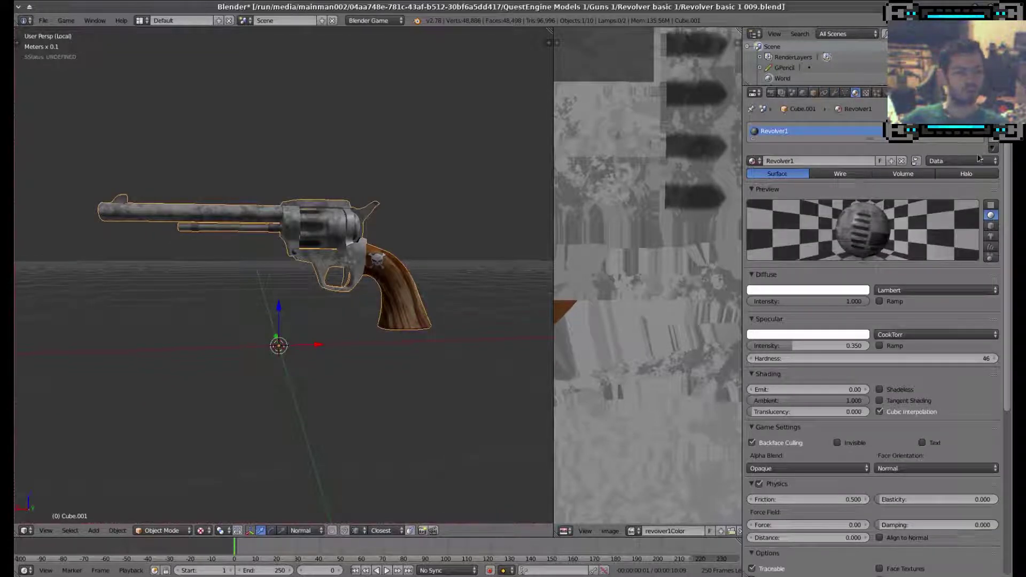
click(995, 144)
middle_drag(481, 299, 556, 318)
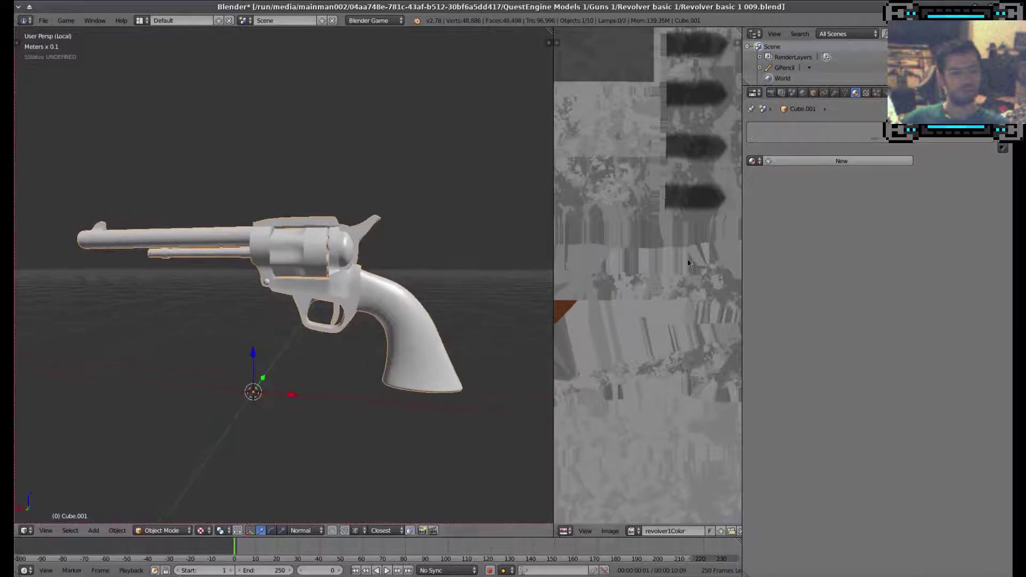
click(801, 161)
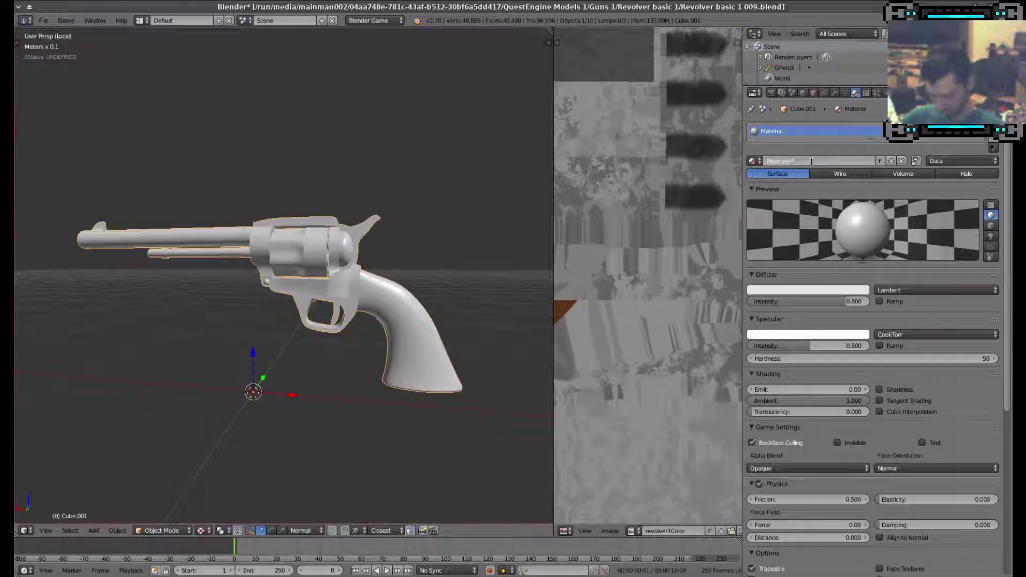
key(Return)
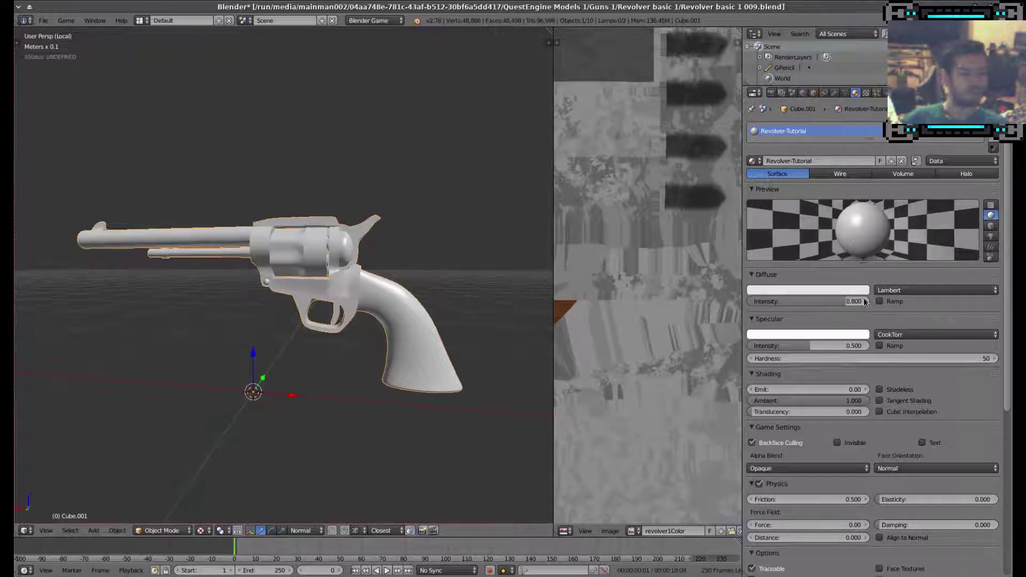
scroll(638, 312, down, 6)
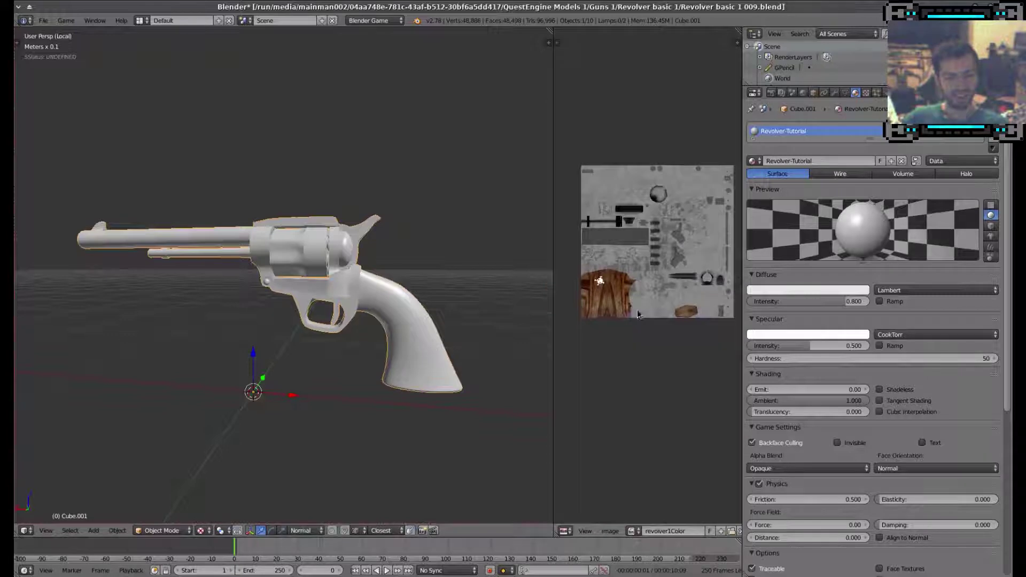
Join the image editor area into the 3D view so it fills the window.
right_click(554, 81)
click(534, 89)
click(641, 117)
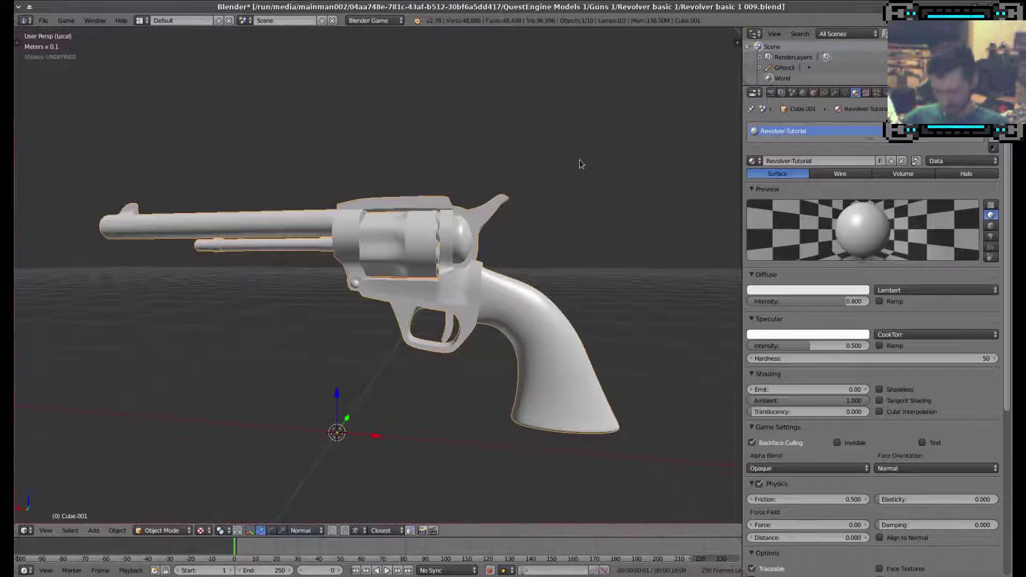
Show the 3D view sidebar and switch the revolver into Texture Paint mode.
key(n)
scroll(684, 319, down, 2)
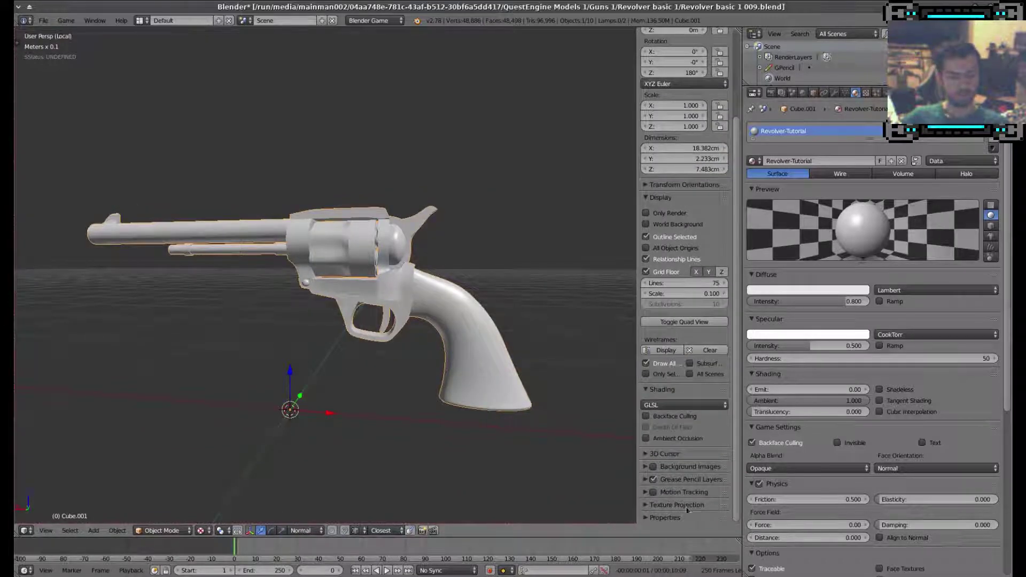
scroll(702, 244, up, 5)
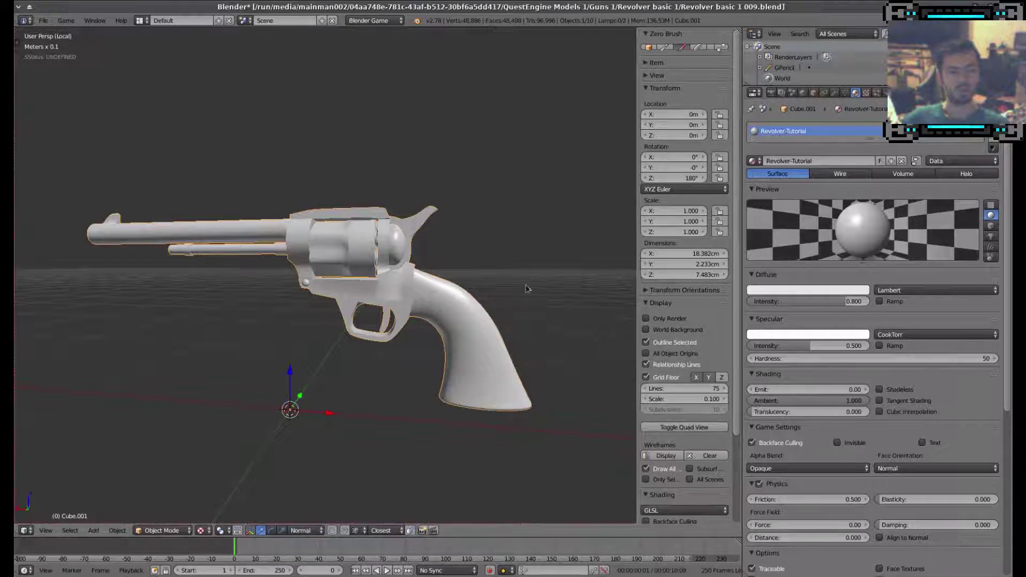
key(ctrl+Tab)
scroll(429, 309, up, 3)
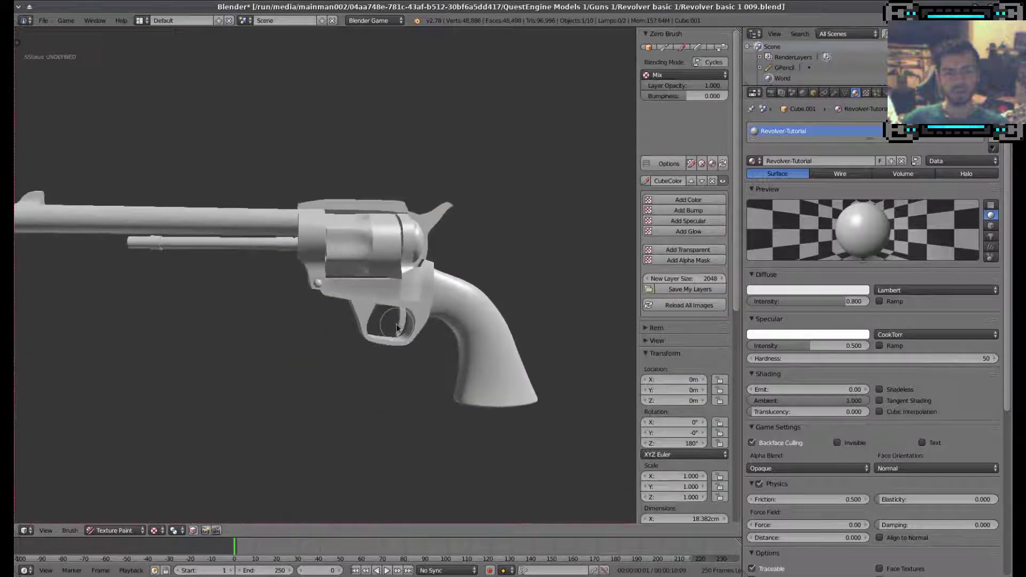
scroll(426, 321, down, 2)
scroll(406, 340, down, 2)
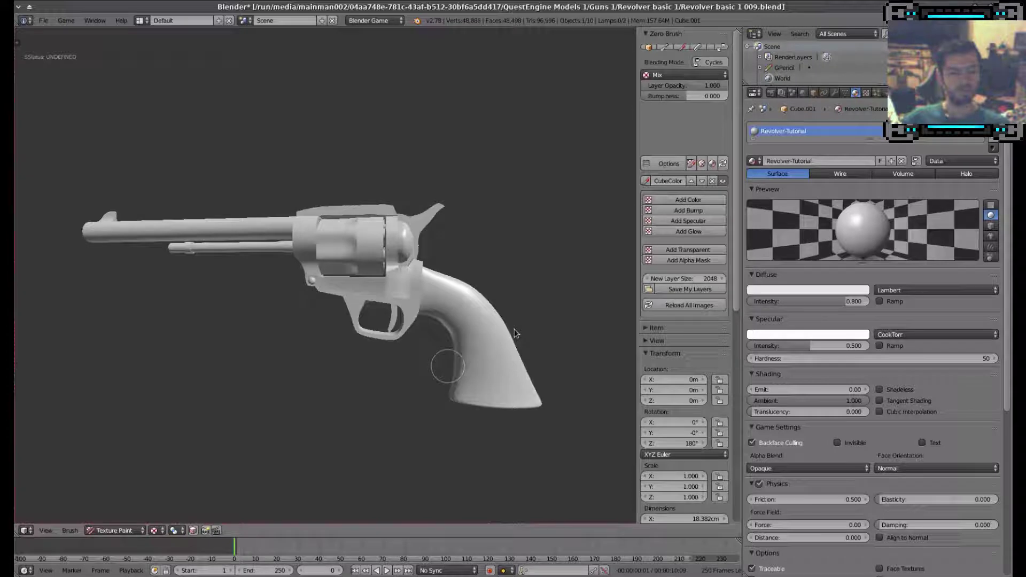
middle_drag(472, 348, 469, 321)
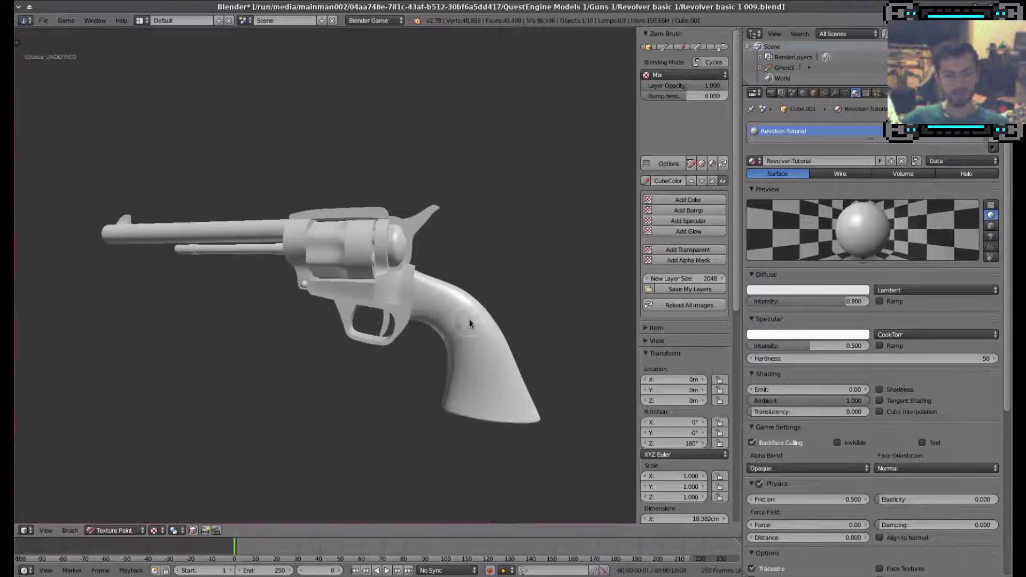
Delete the CubeColor paint layer, return to Object Mode and show the material's texture slots.
click(712, 180)
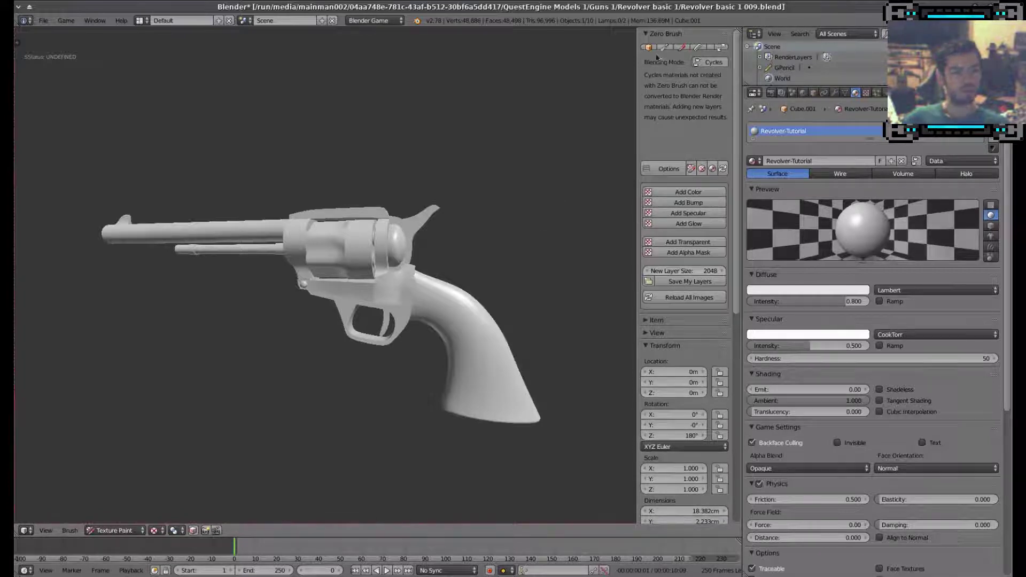
click(649, 47)
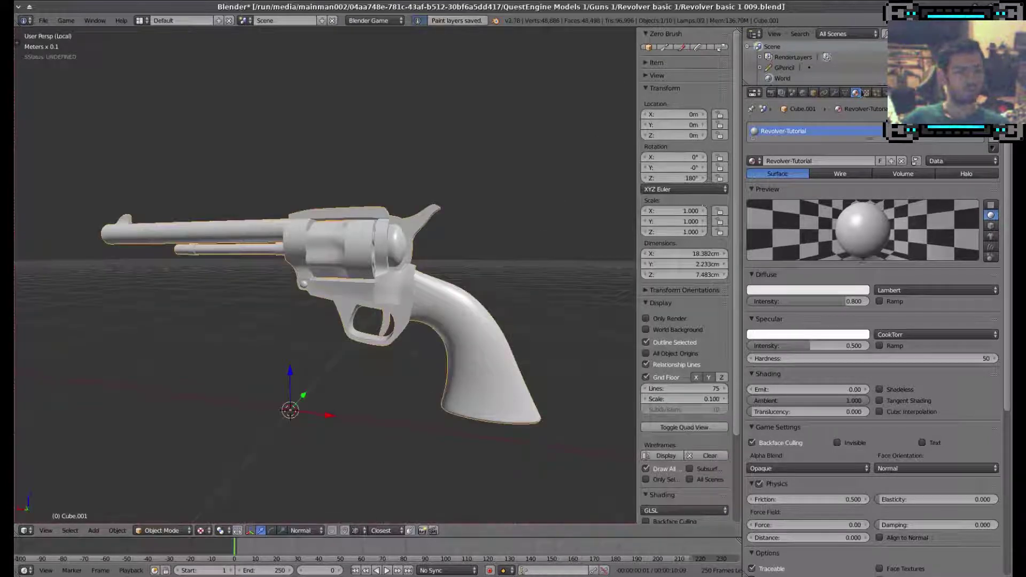
click(866, 92)
Add a Diffuse texture holding a new 2048 × 2048 image named Revolver-Diffuse, keeping Alpha on.
scroll(852, 165, up, 5)
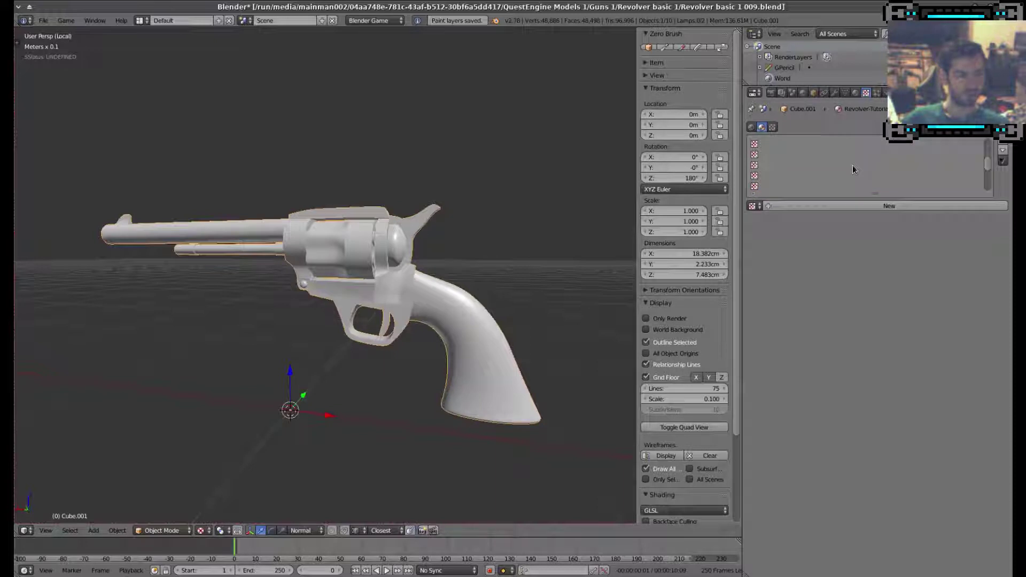
click(823, 206)
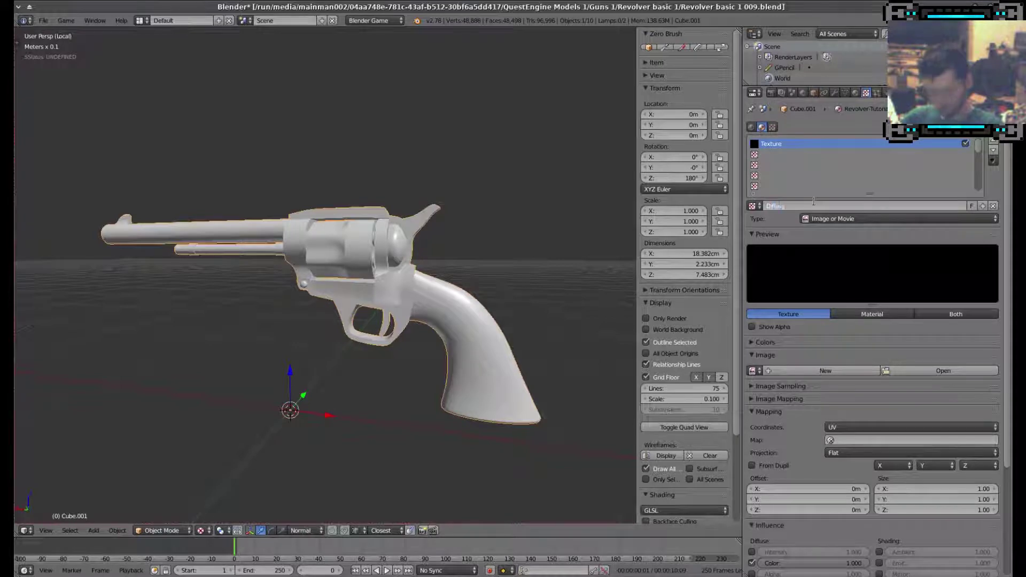
click(825, 373)
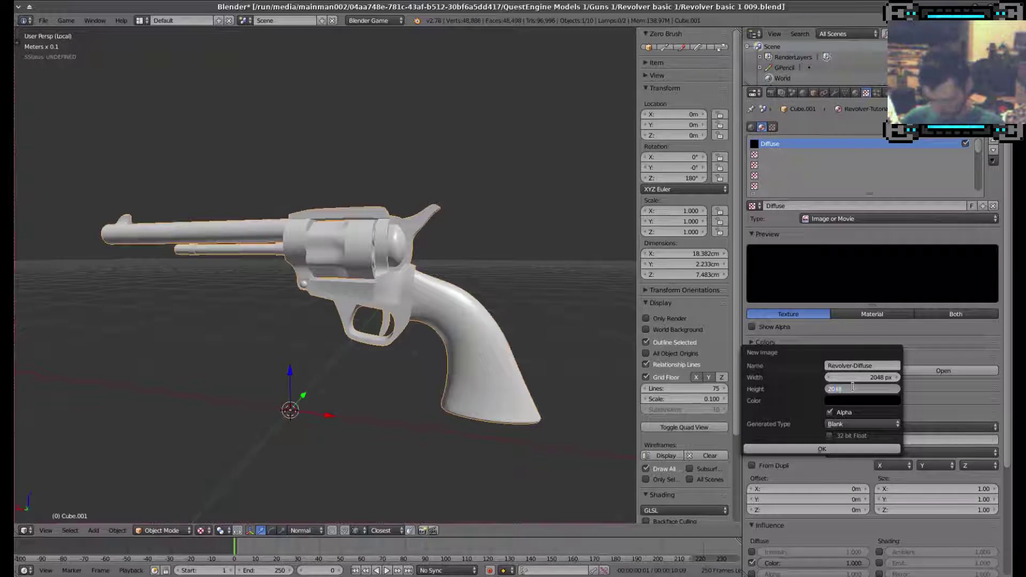
click(832, 415)
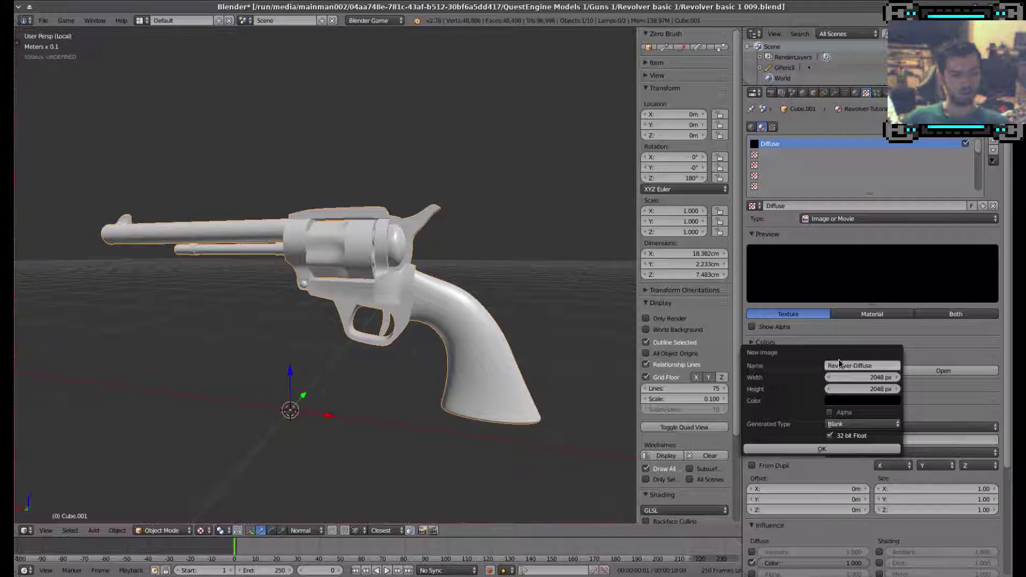
click(831, 414)
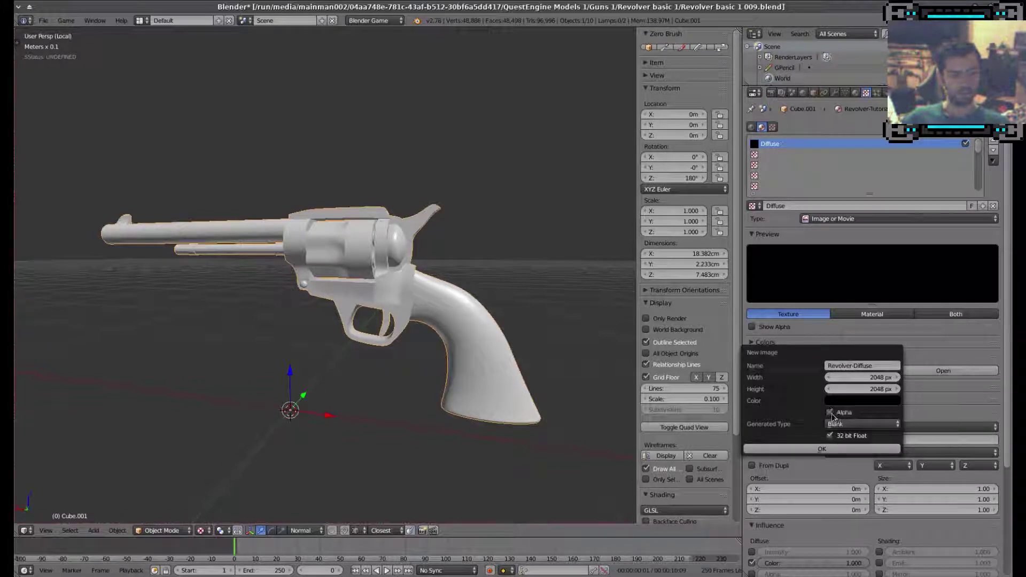
click(790, 450)
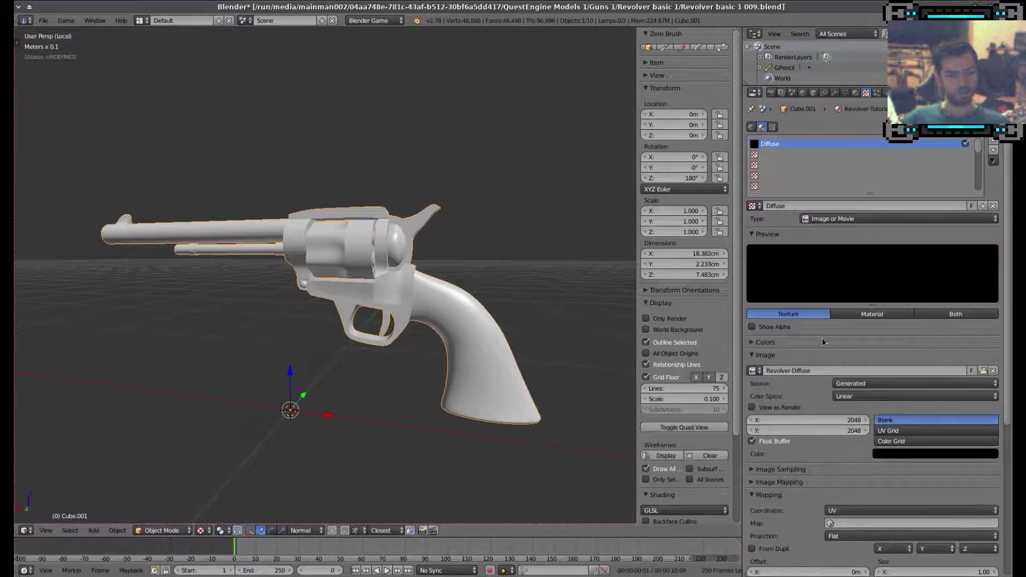
middle_drag(372, 320, 421, 357)
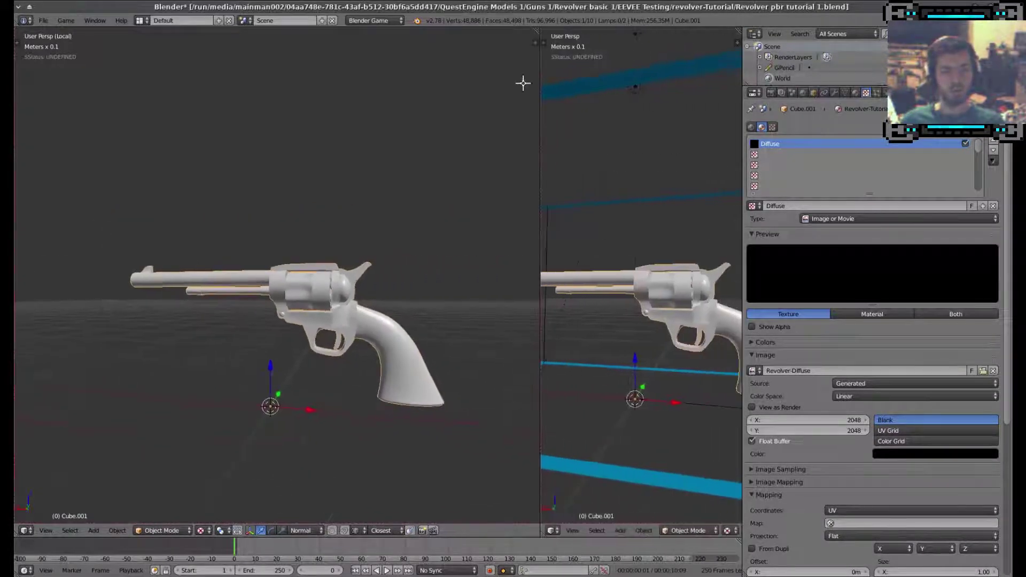
Widen the right-hand area and turn it into the UV/Image editor.
drag(554, 268, 396, 267)
click(409, 530)
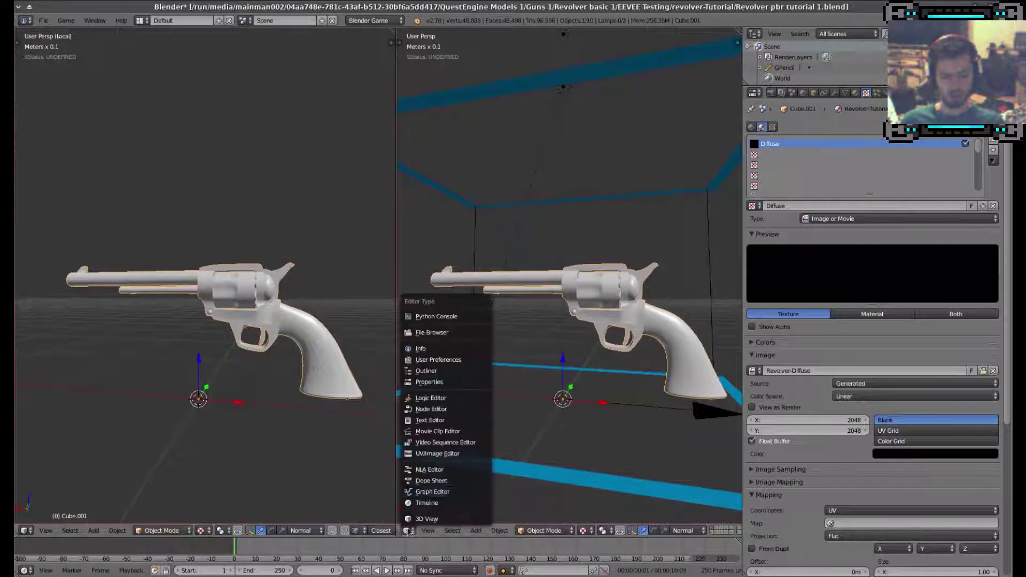
click(432, 453)
scroll(521, 302, down, 3)
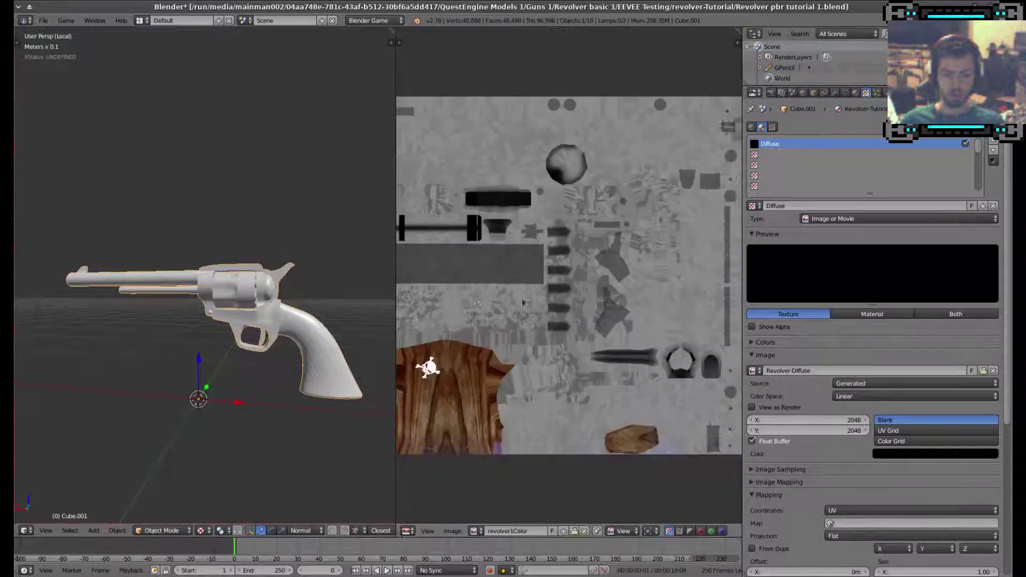
Enter Edit Mode, maximize the UV editor, select all UVs and zoom over the islands.
key(Tab)
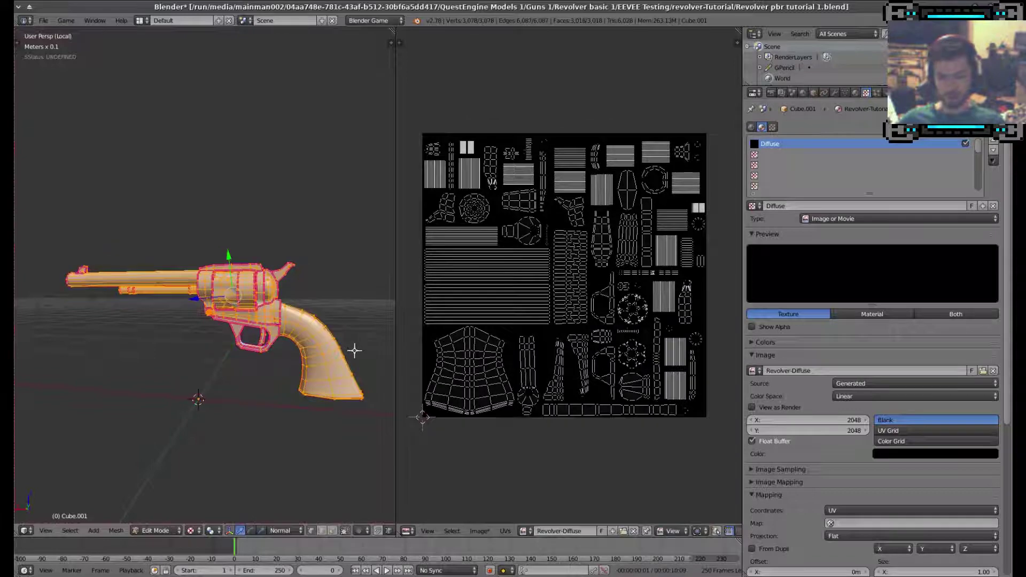
key(ctrl+Up)
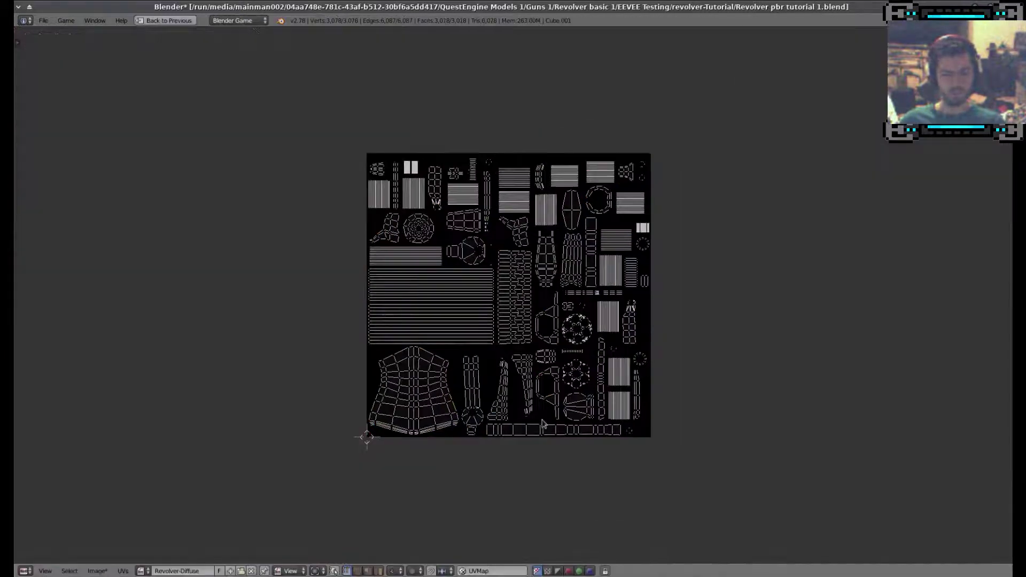
scroll(546, 423, up, 1)
key(a)
scroll(556, 421, up, 2)
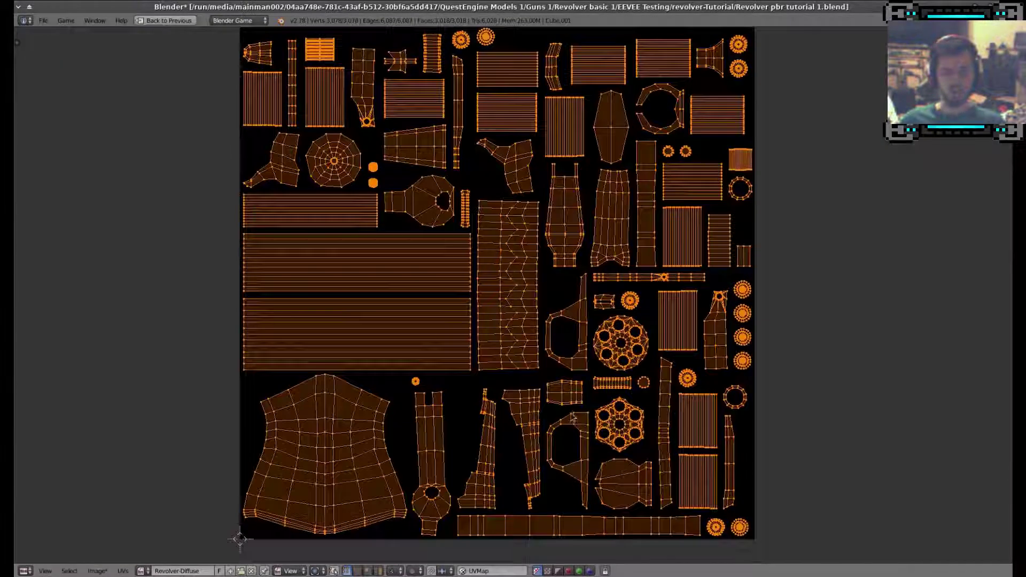
scroll(569, 417, down, 1)
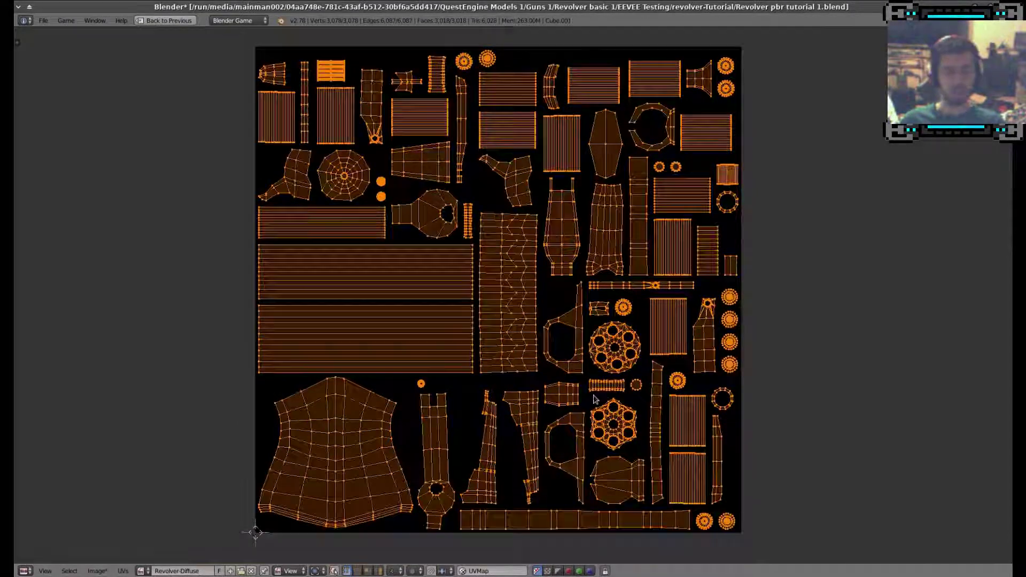
scroll(615, 199, up, 2)
middle_drag(351, 383, 497, 337)
scroll(424, 271, up, 2)
scroll(511, 320, up, 1)
scroll(449, 263, up, 2)
scroll(528, 308, up, 1)
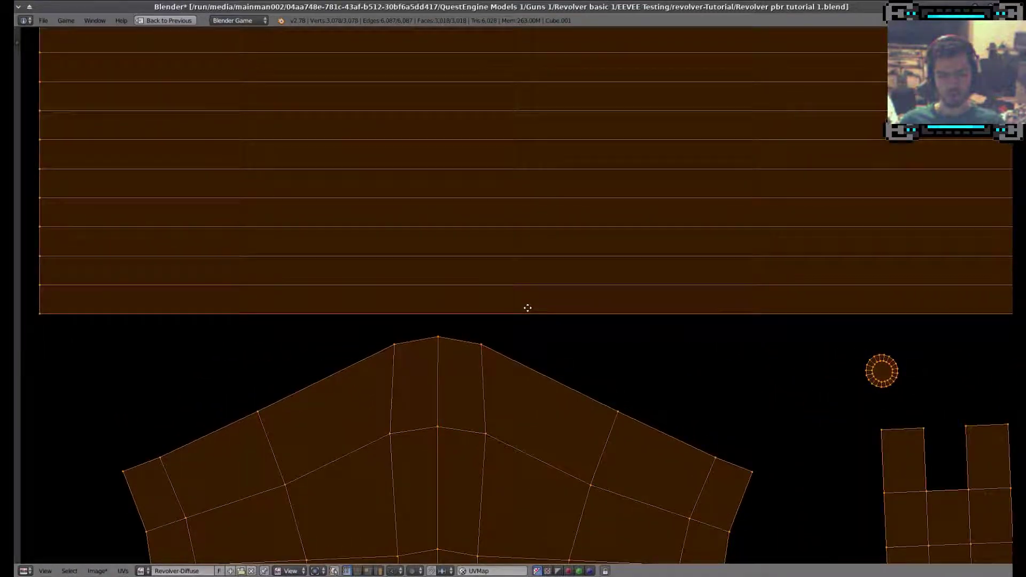
scroll(527, 323, down, 1)
scroll(609, 246, down, 5)
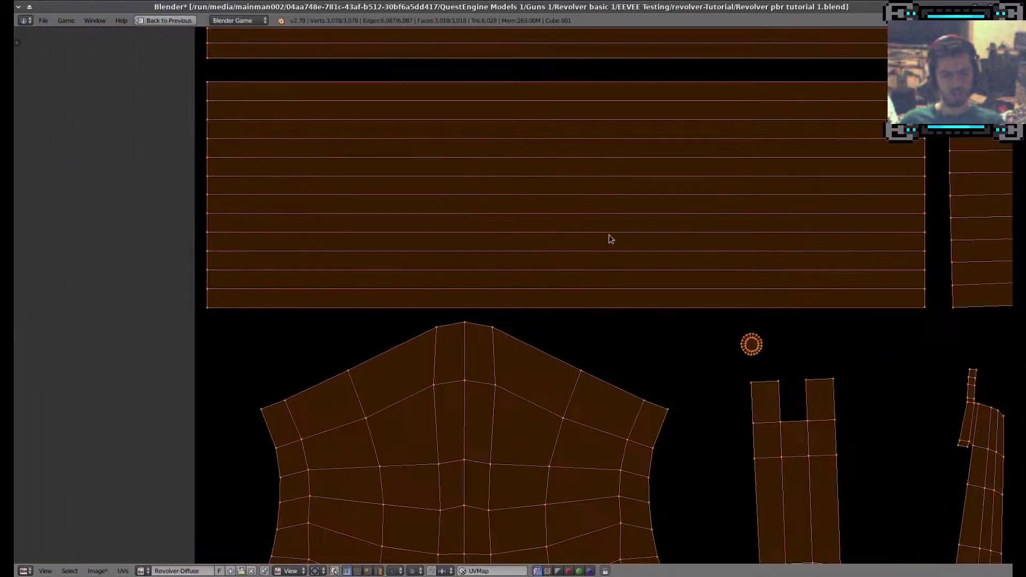
scroll(561, 277, down, 1)
scroll(547, 290, up, 1)
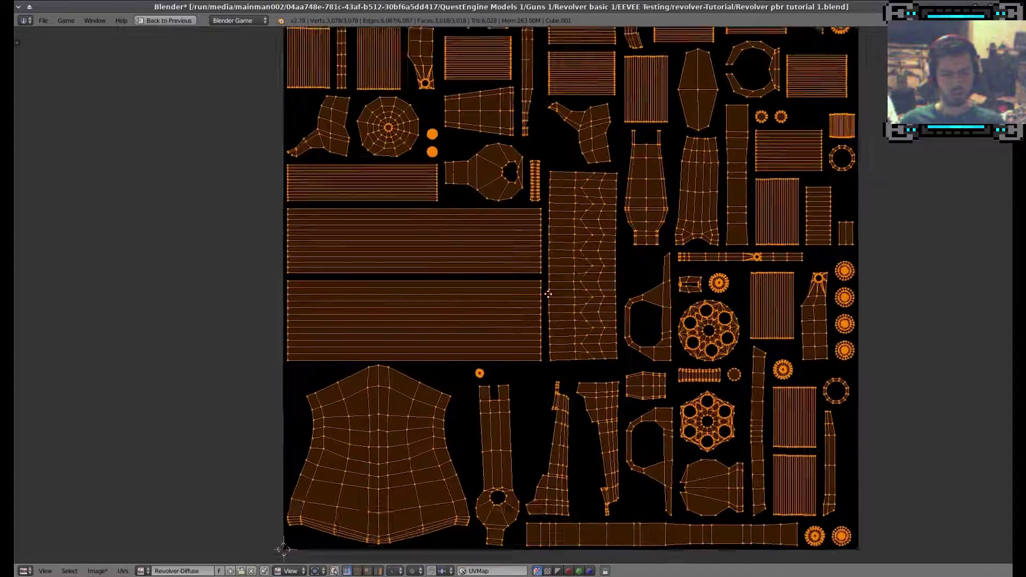
scroll(551, 279, down, 1)
scroll(534, 275, down, 1)
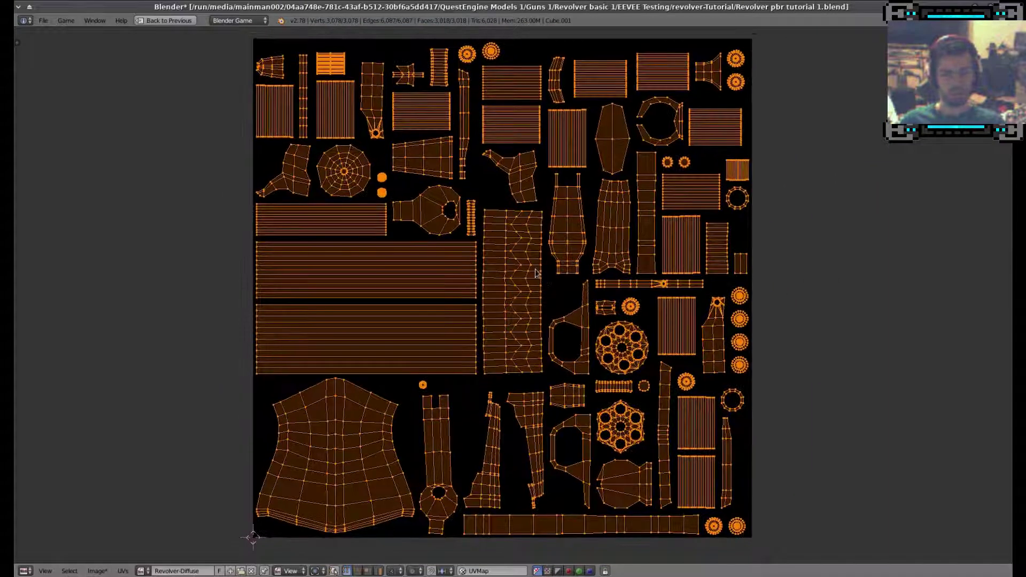
Toggle the UV editor's full-screen view again, pan around the layout, then restore the split.
key(ctrl+Up)
scroll(316, 328, down, 2)
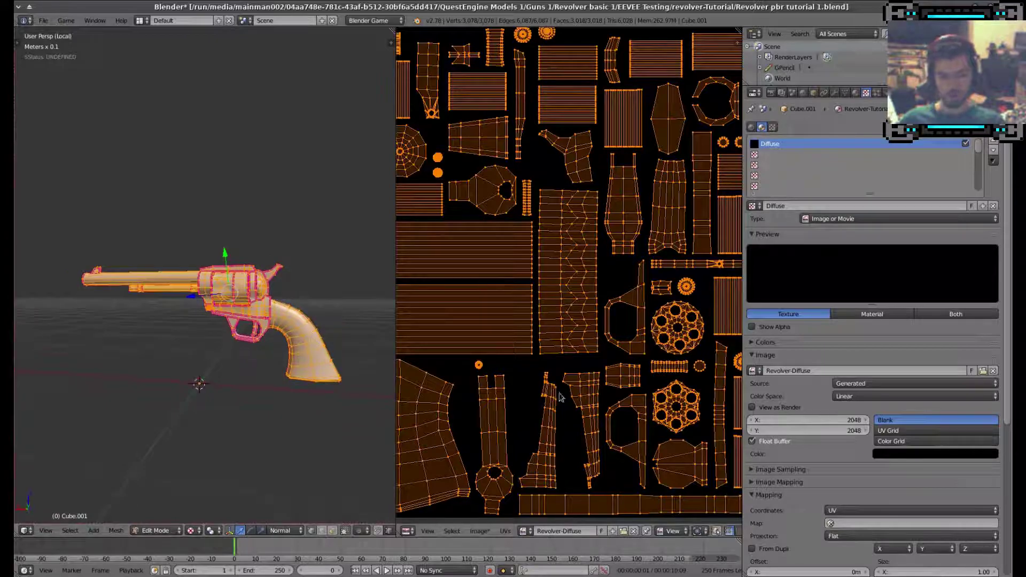
key(ctrl+Up)
scroll(446, 348, up, 3)
scroll(412, 343, up, 1)
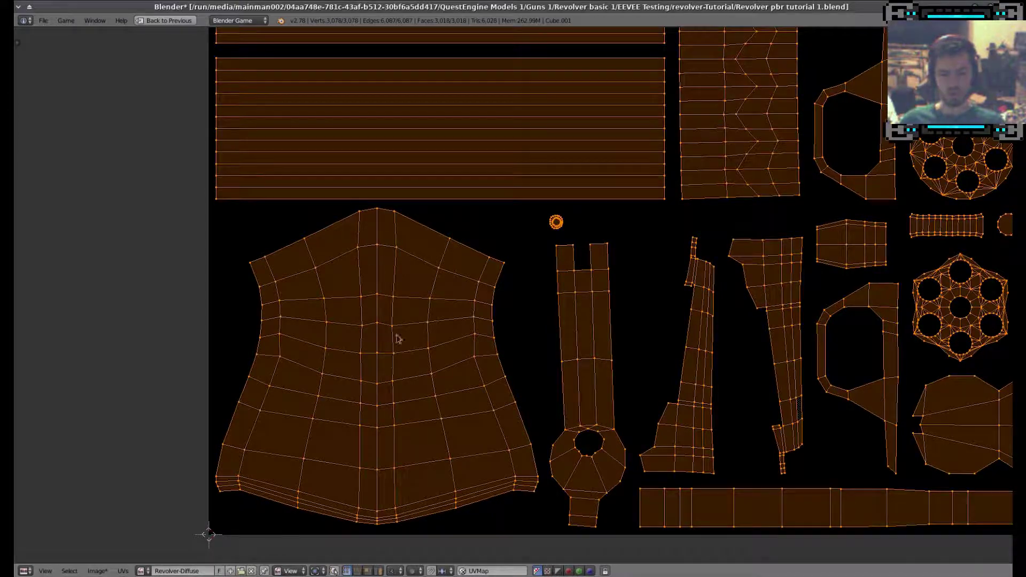
middle_drag(515, 302, 499, 315)
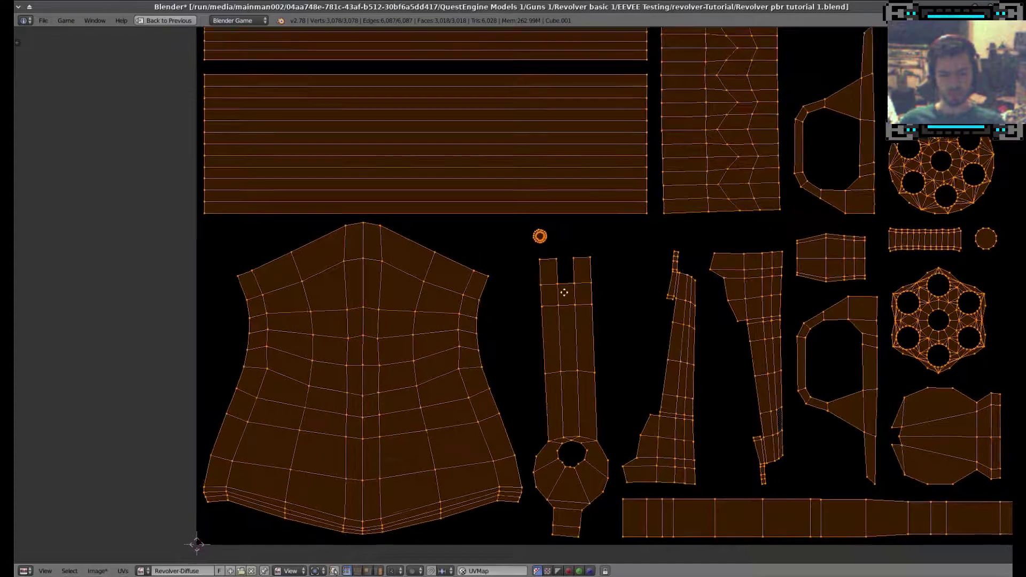
scroll(570, 292, down, 4)
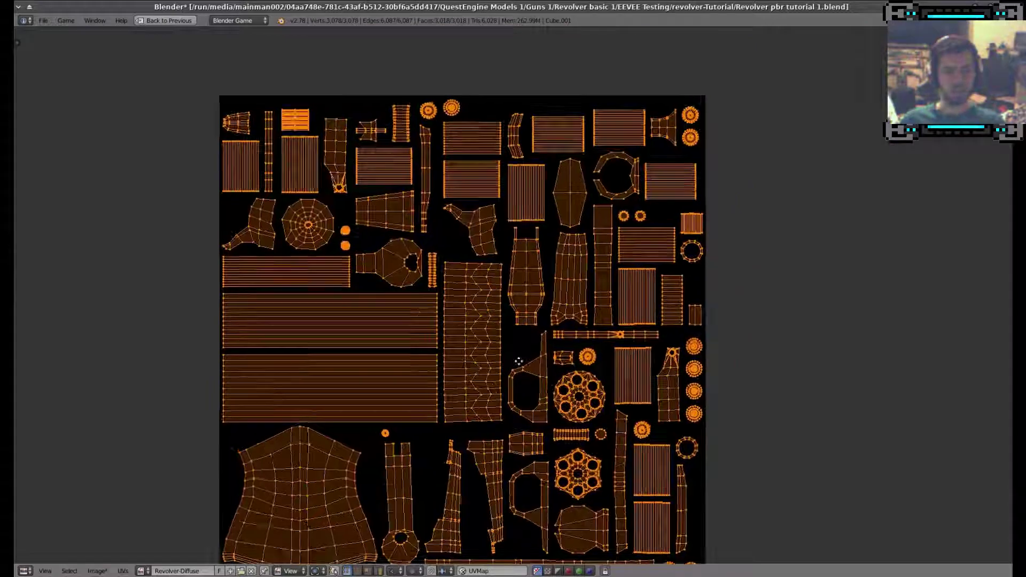
scroll(495, 384, up, 5)
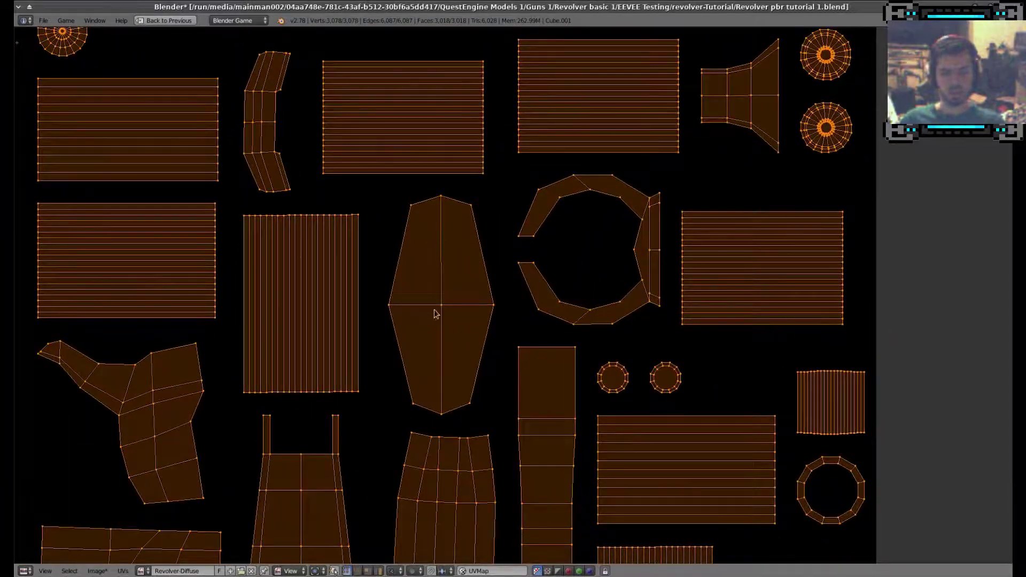
scroll(434, 314, down, 5)
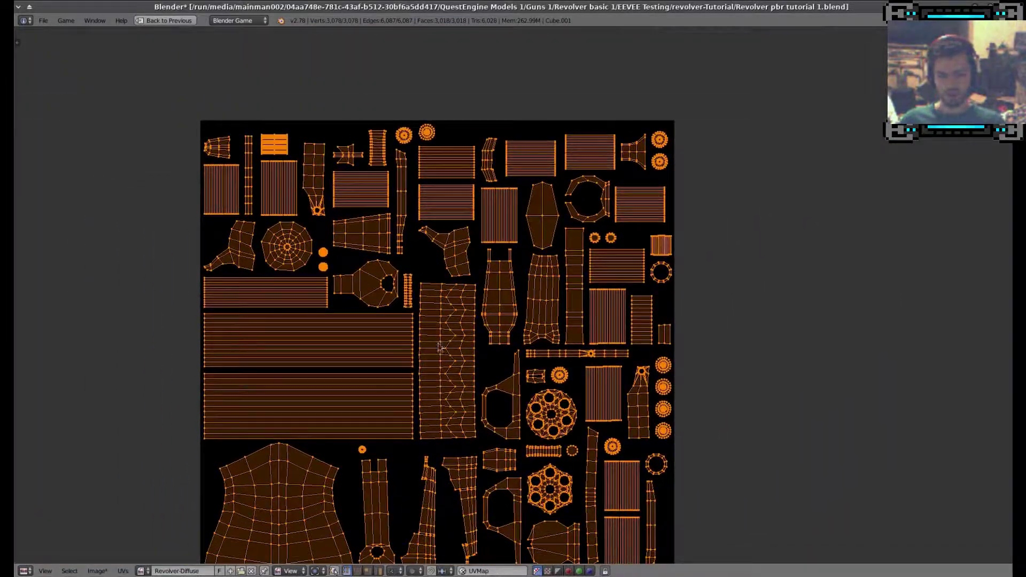
scroll(446, 342, down, 2)
middle_drag(260, 537, 274, 502)
key(ctrl+Up)
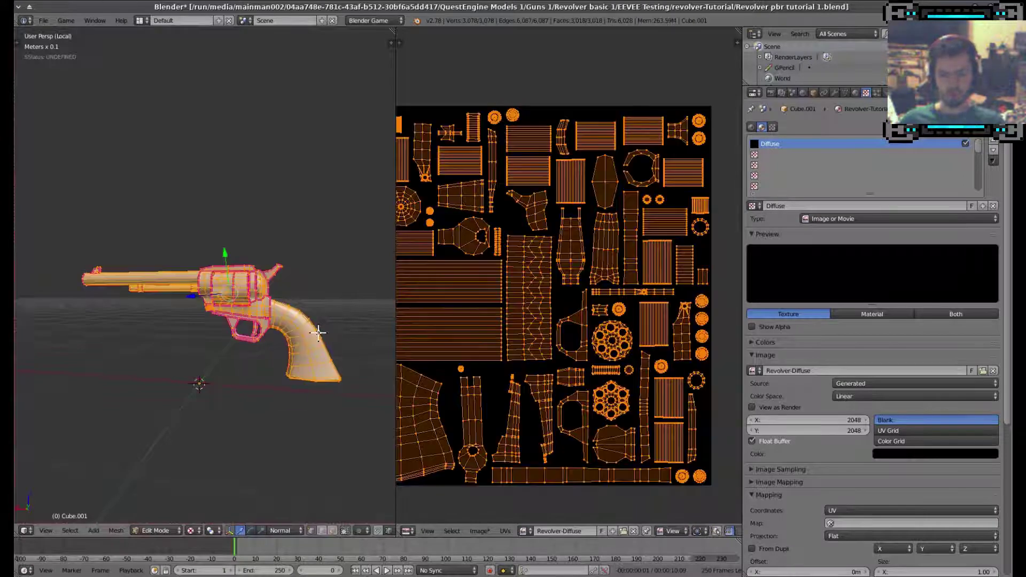
Select only the grip's linked faces with L, checking its two UV islands in the image editor.
key(a)
key(l)
middle_drag(333, 350, 289, 348)
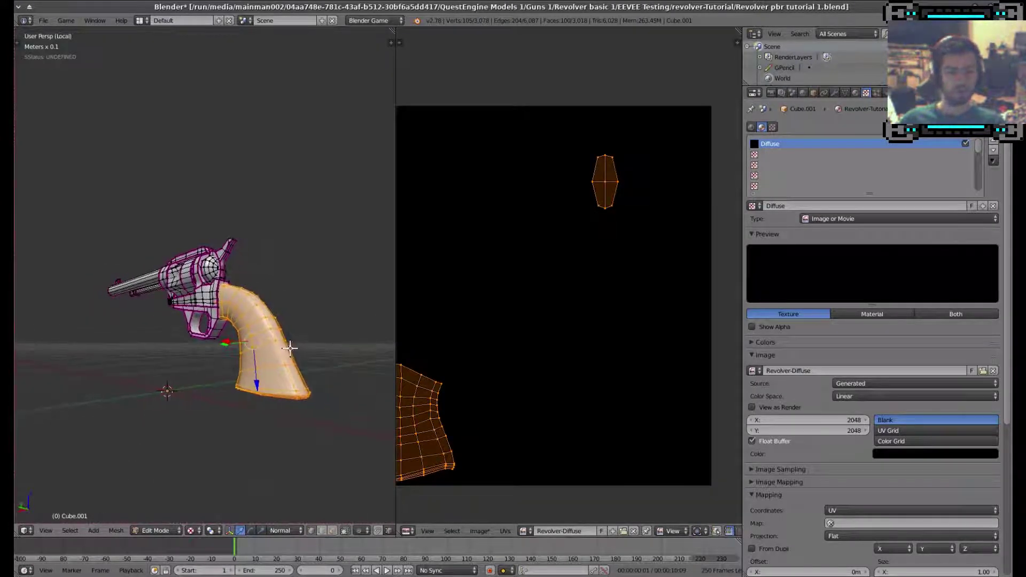
middle_drag(488, 322, 554, 321)
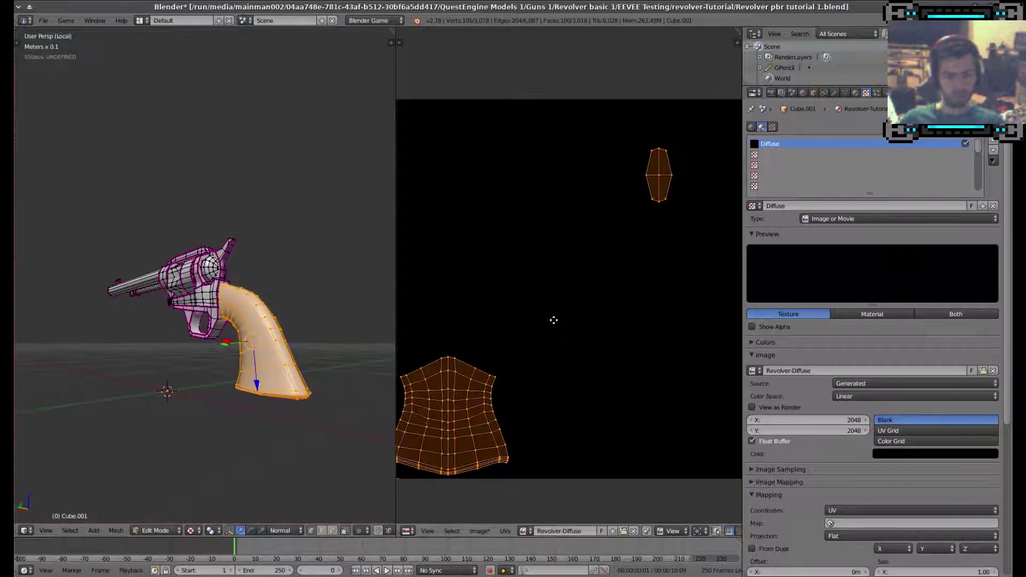
scroll(555, 263, down, 1)
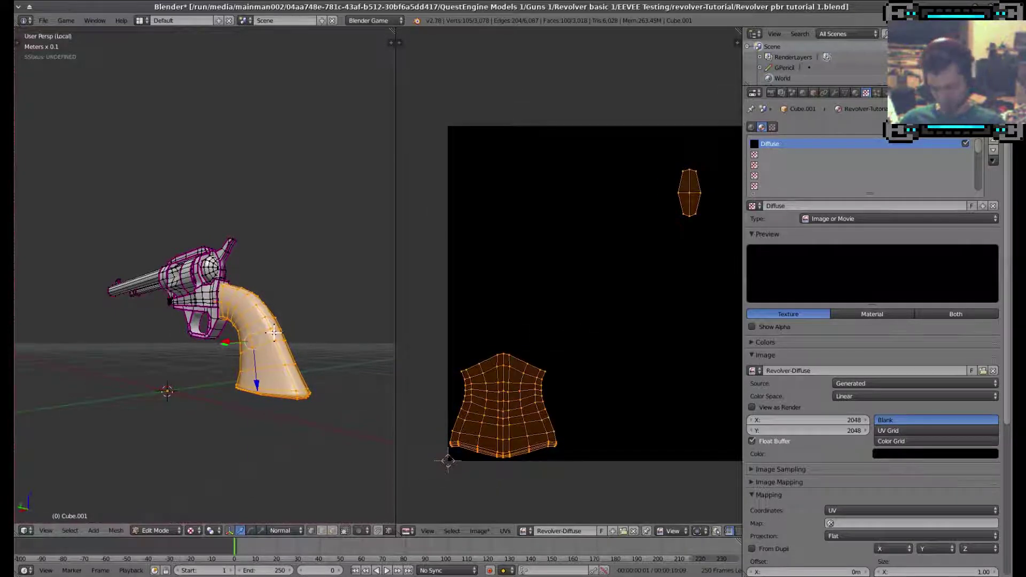
key(ctrl+i)
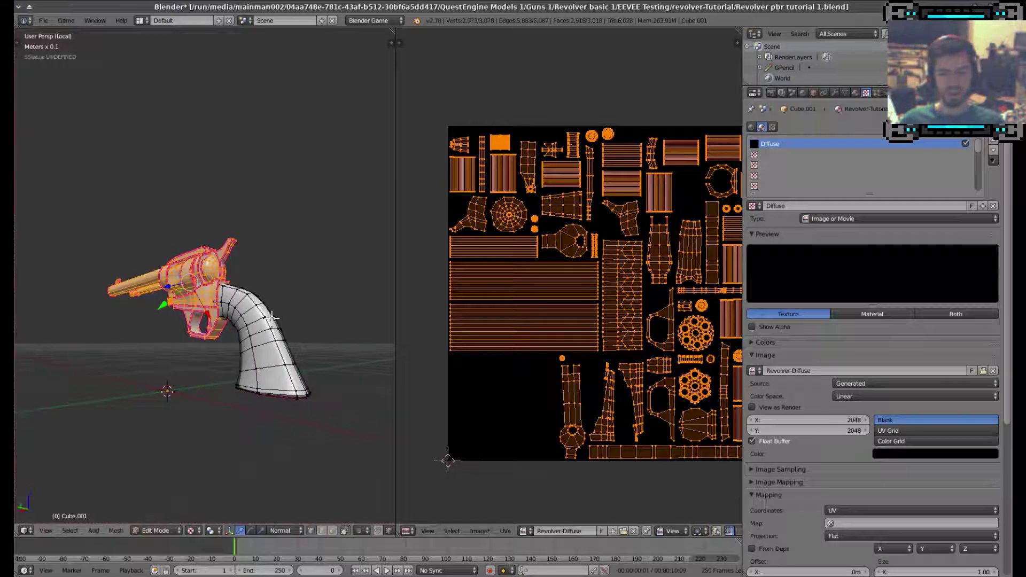
middle_drag(298, 367, 282, 348)
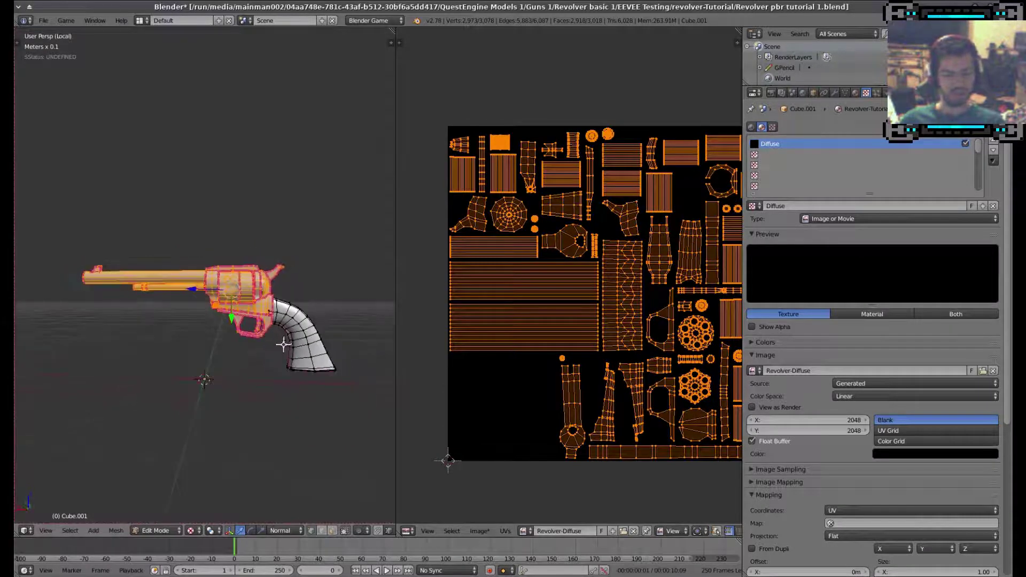
middle_drag(651, 346, 598, 367)
scroll(599, 367, down, 1)
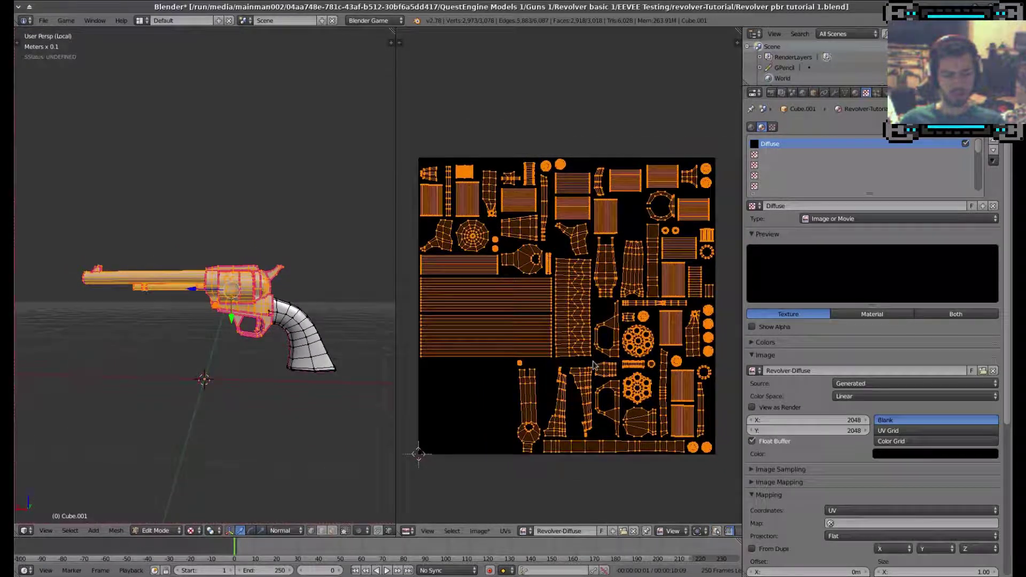
key(a)
key(l)
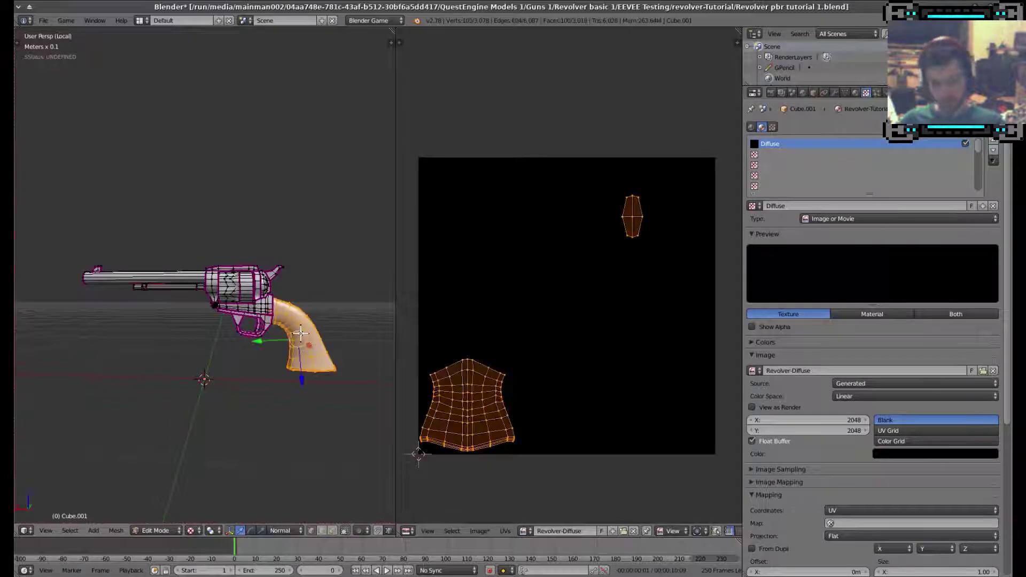
key(t)
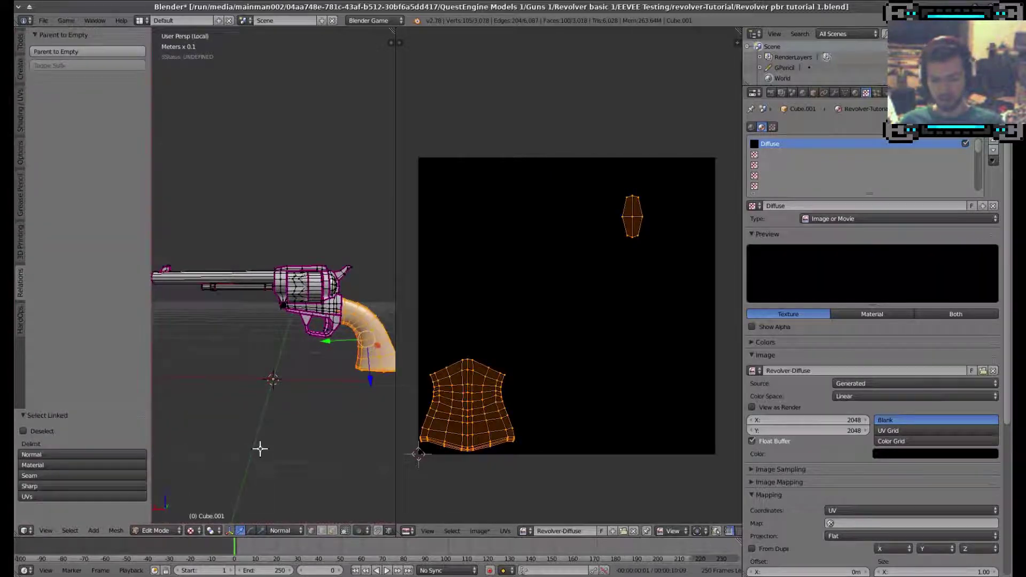
Switch the revolver from Edit Mode into Texture Paint mode.
key(t)
click(156, 530)
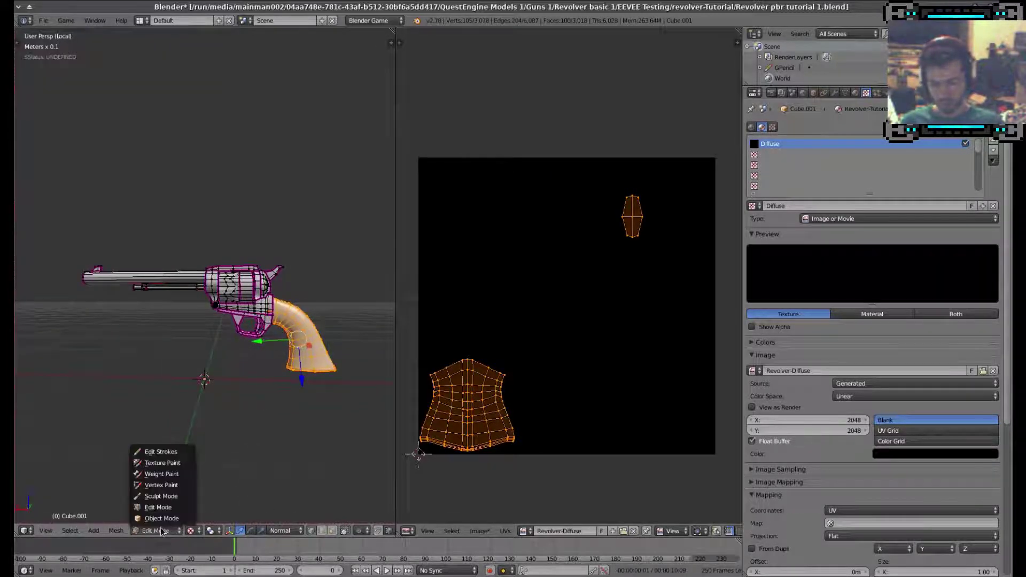
click(159, 463)
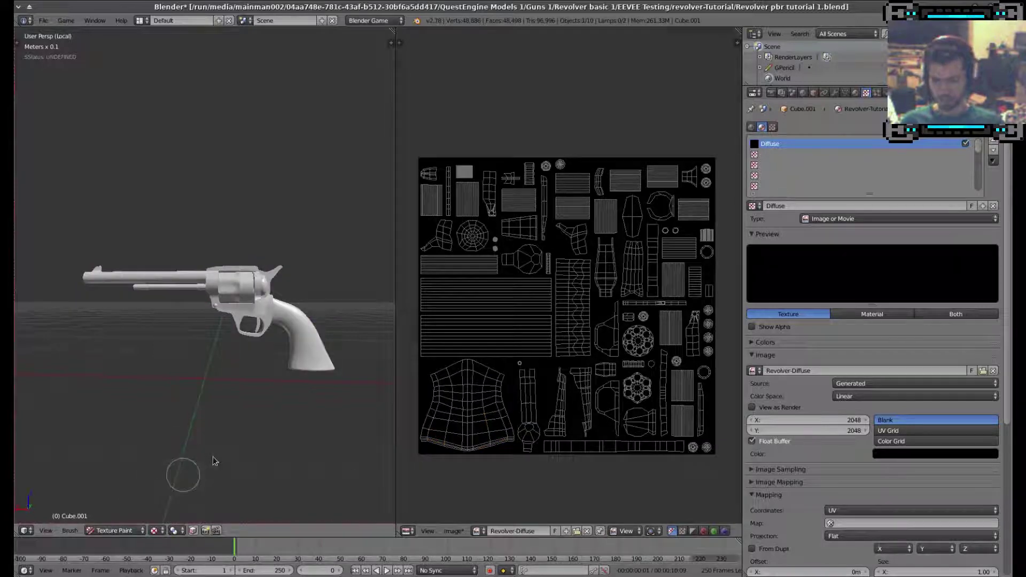
scroll(240, 401, up, 3)
middle_drag(253, 374, 306, 382)
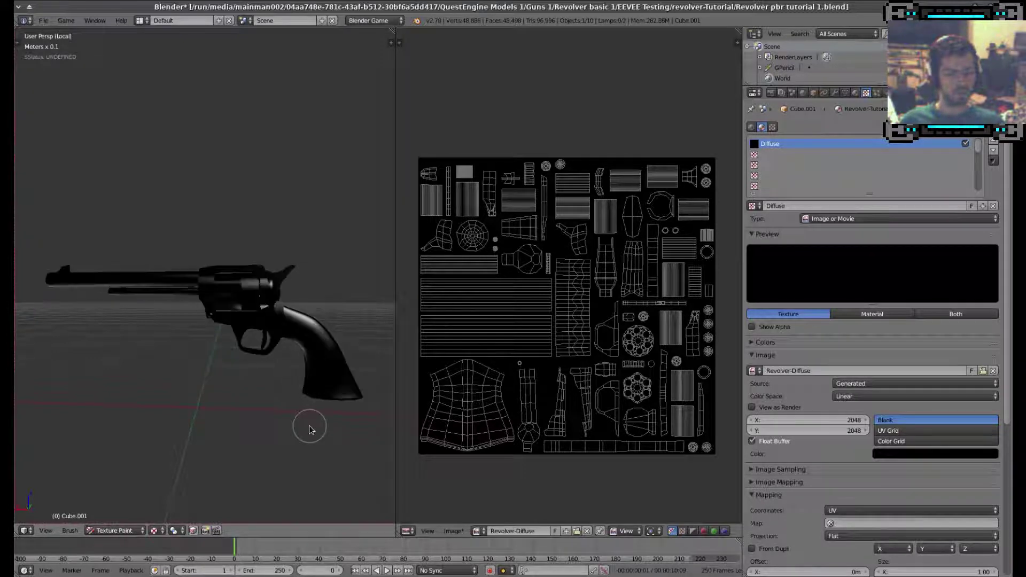
mouse_move(309, 426)
middle_down()
mouse_move(294, 412)
mouse_move(237, 411)
mouse_move(286, 415)
mouse_move(171, 373)
middle_up()
Choose the TexDraw brush and paint red strokes over the grip and its butt.
key(t)
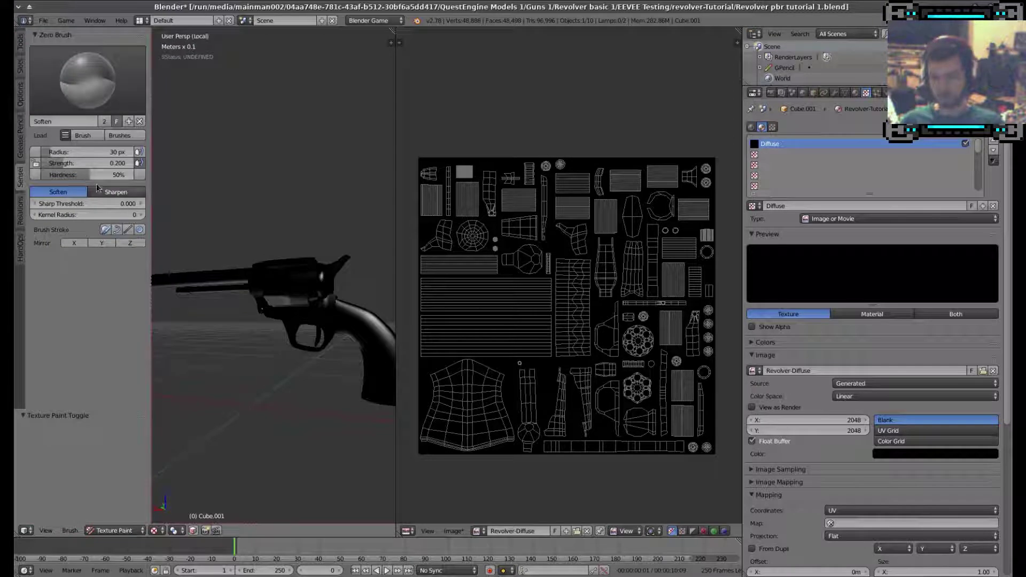
click(75, 87)
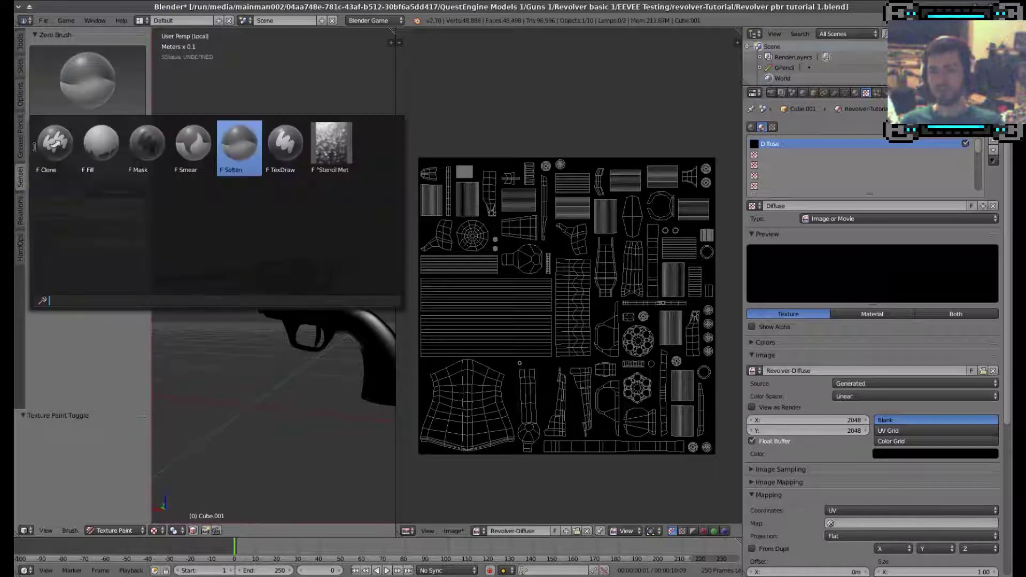
click(282, 155)
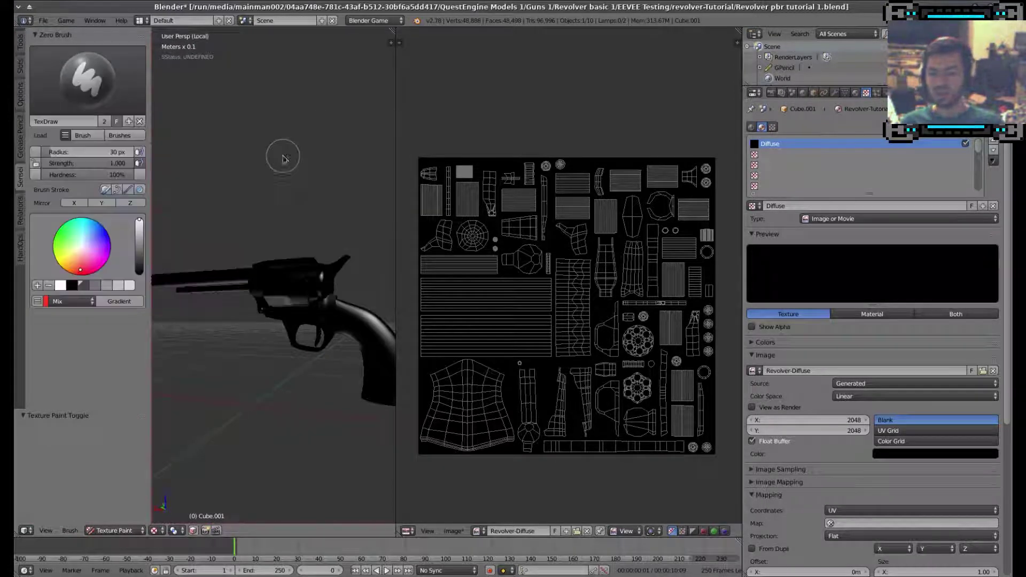
mouse_move(369, 302)
mouse_down()
mouse_move(374, 331)
mouse_move(344, 409)
mouse_up()
mouse_move(344, 409)
middle_down()
mouse_move(339, 314)
mouse_move(291, 337)
middle_up()
drag(290, 337, 263, 334)
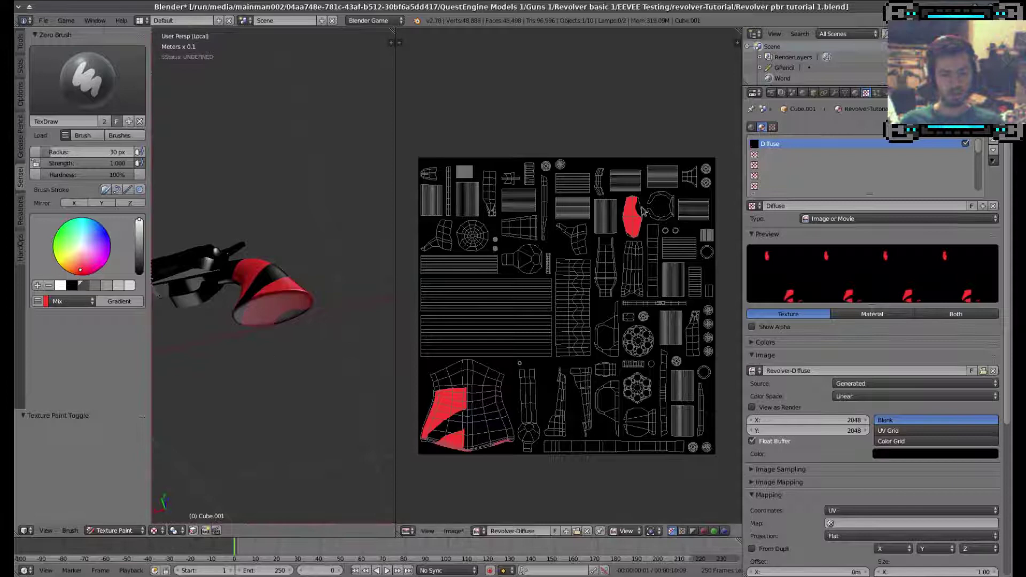
mouse_move(282, 317)
middle_down()
mouse_move(273, 379)
mouse_move(265, 364)
middle_up()
Choose the Fill brush in tan (R 0.672, G 0.511, B 0.286) and enable face selection masking.
click(87, 80)
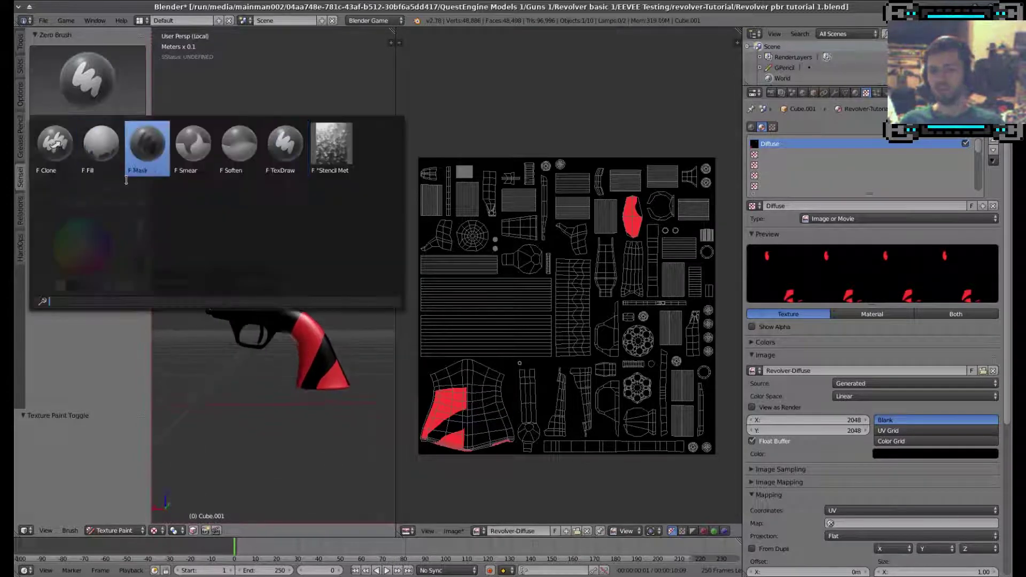
click(107, 143)
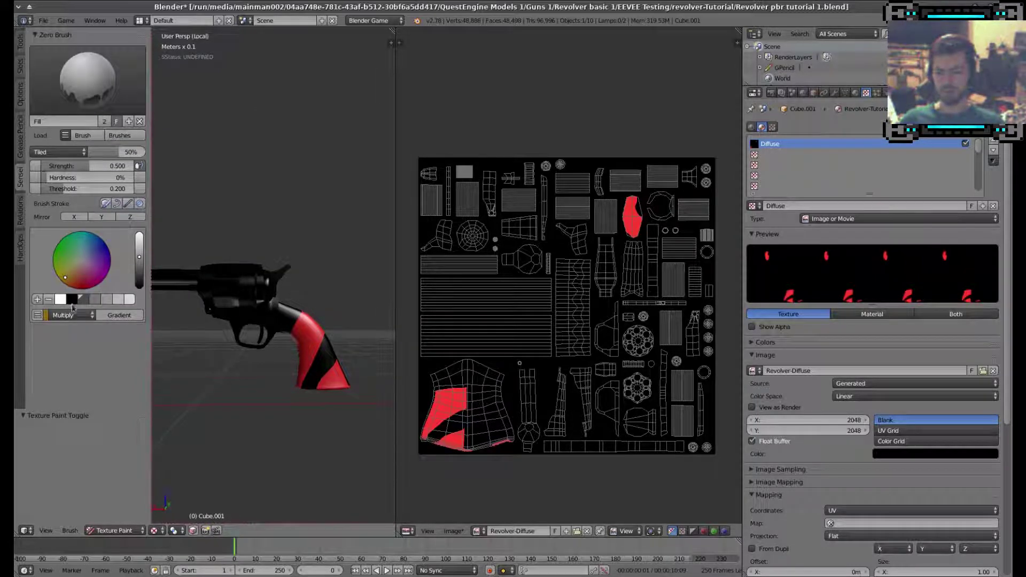
click(71, 302)
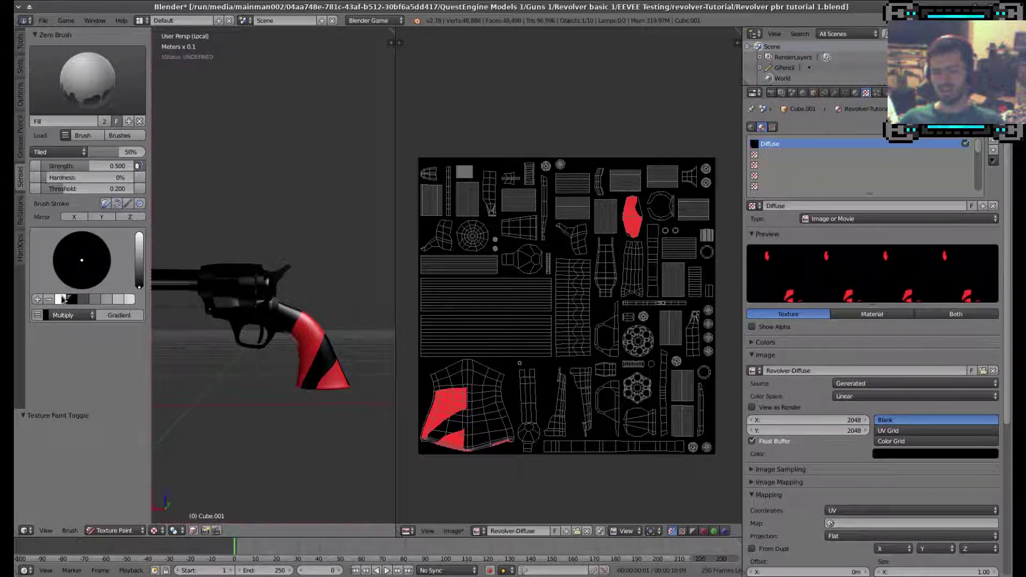
click(62, 301)
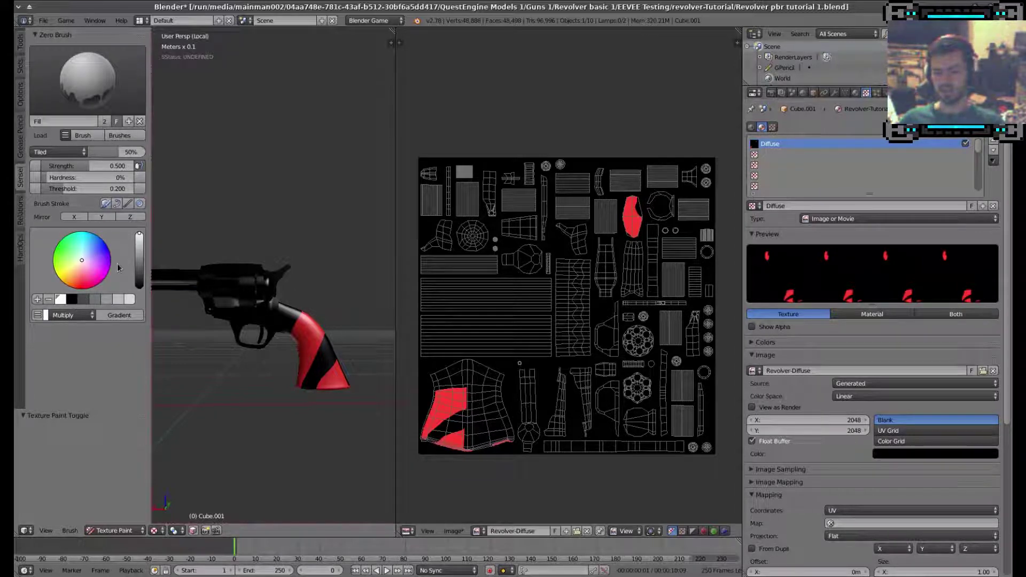
click(71, 278)
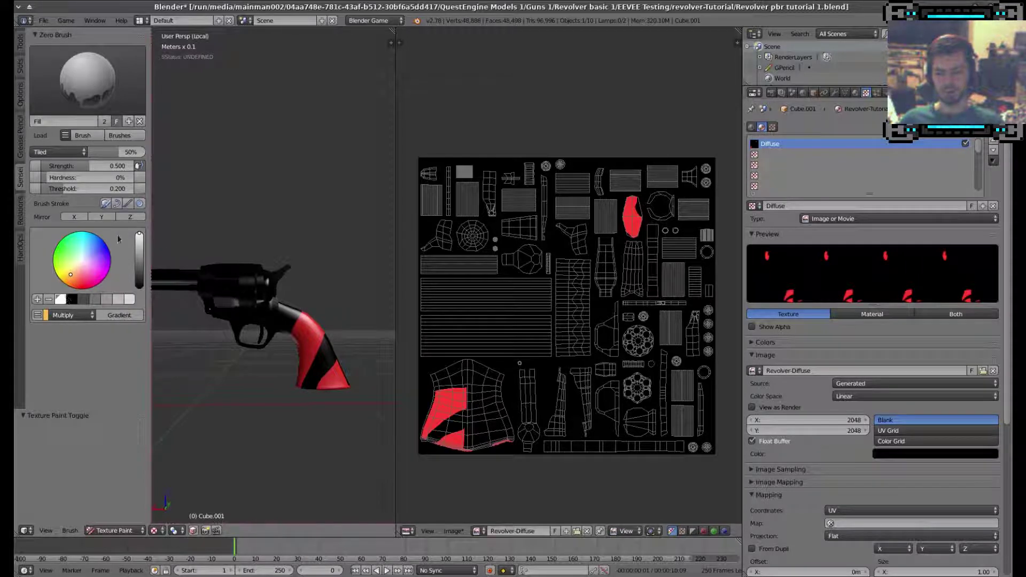
click(46, 316)
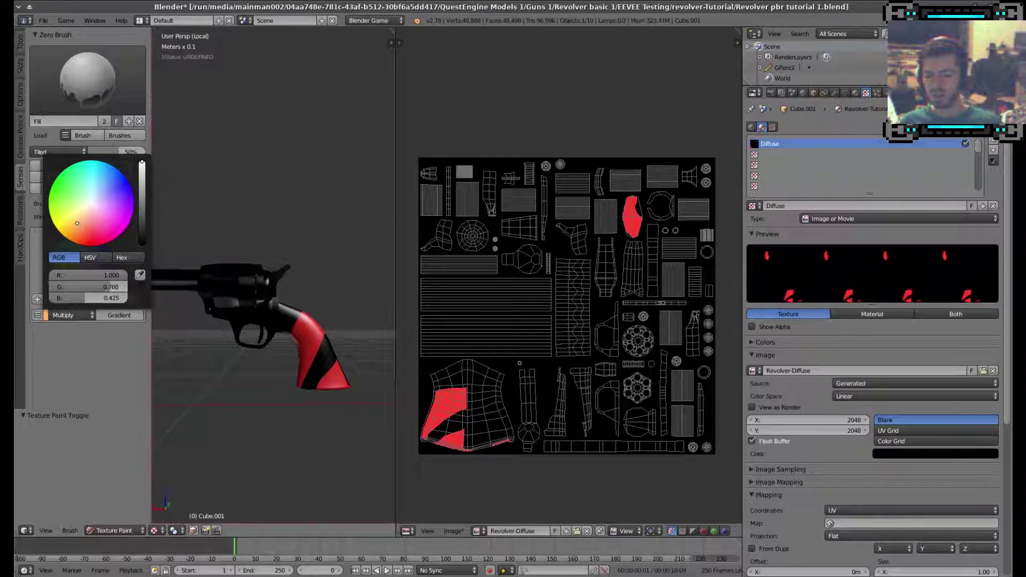
drag(142, 176, 142, 188)
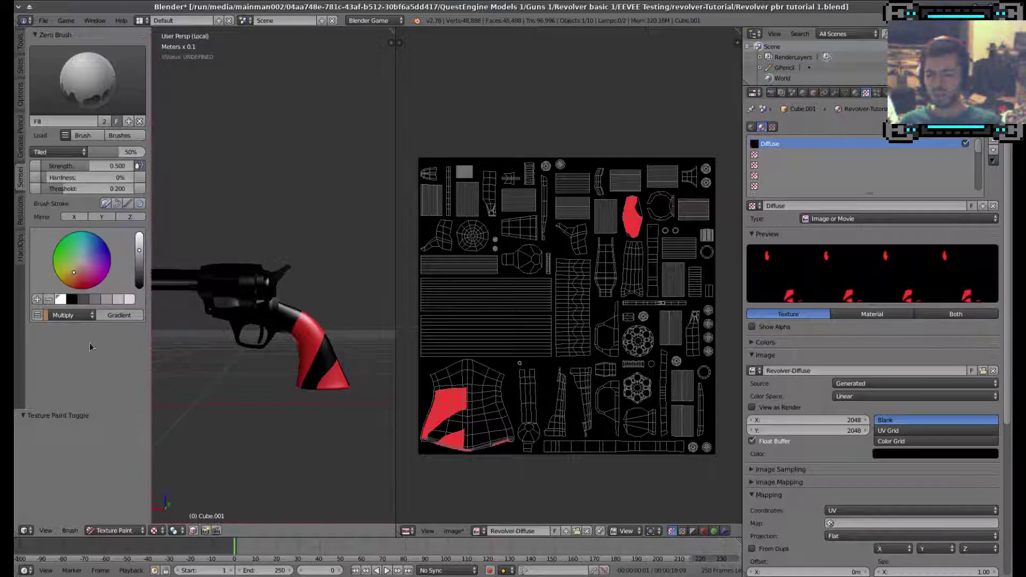
click(193, 531)
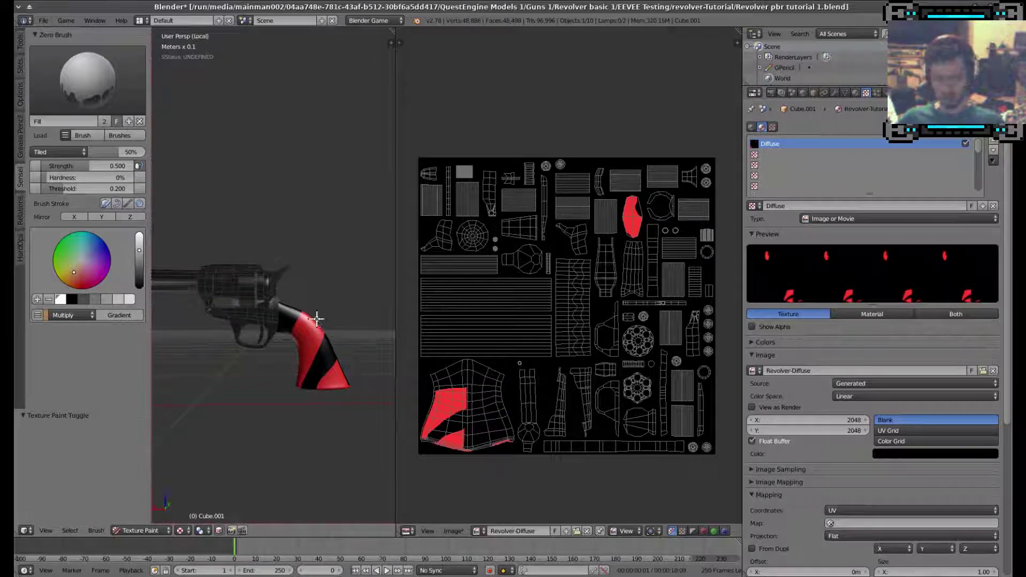
In Edit Mode, deselect all and select just the grip's linked faces, then return to Texture Paint.
key(Tab)
middle_drag(315, 319, 234, 303)
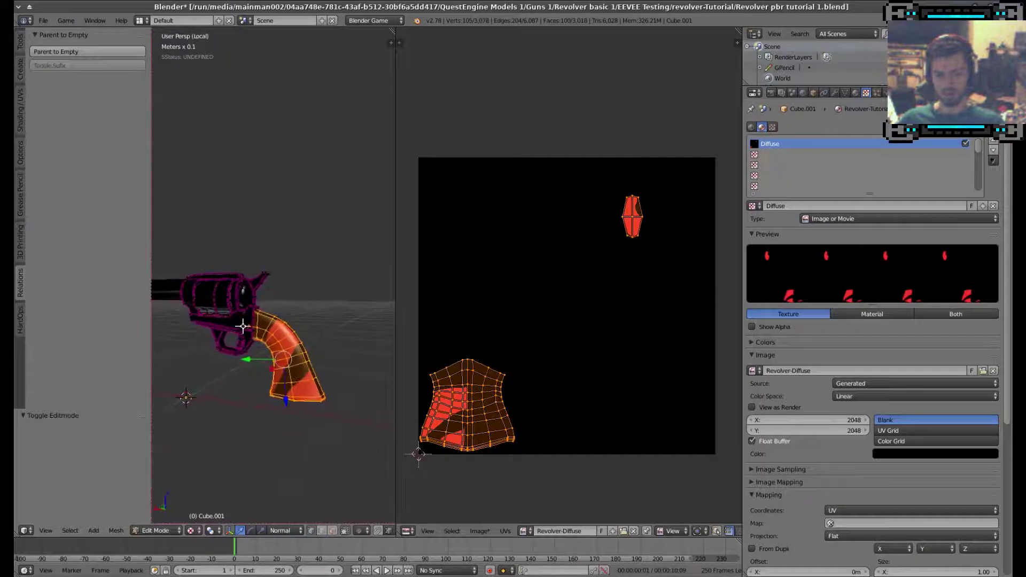
key(a)
key(a)
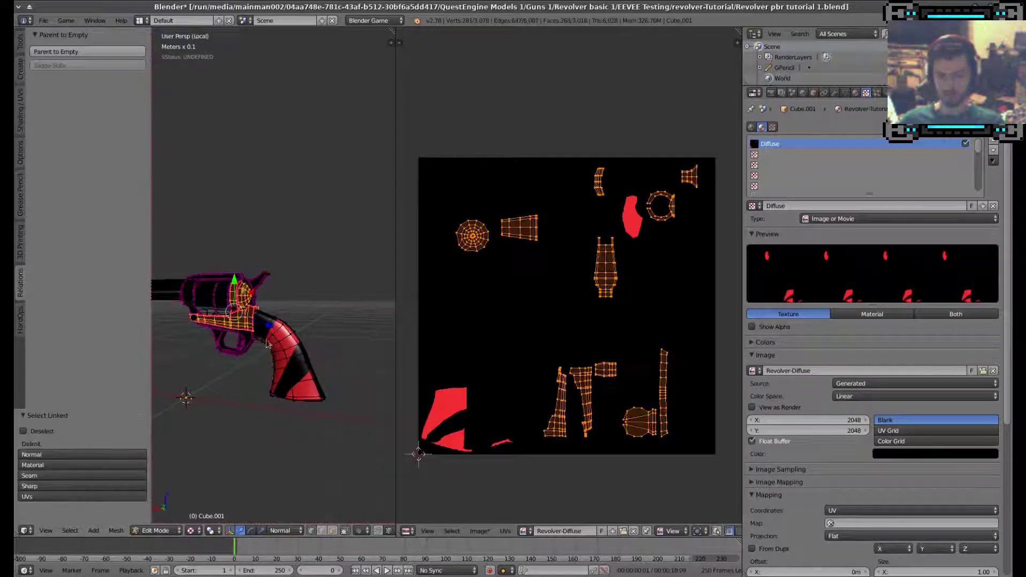
key(Tab)
middle_drag(227, 297, 300, 346)
key(Tab)
key(a)
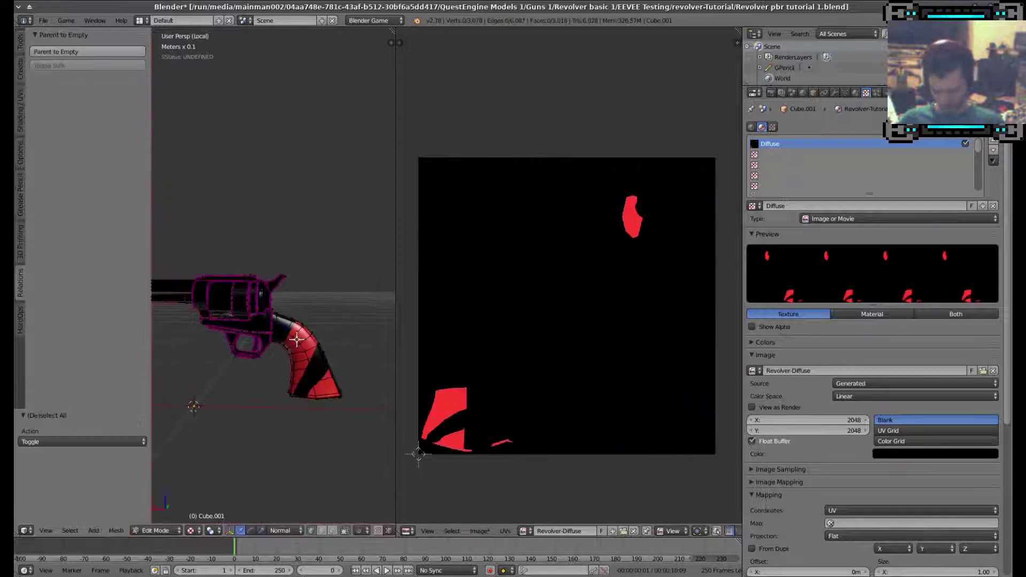
key(l)
key(Tab)
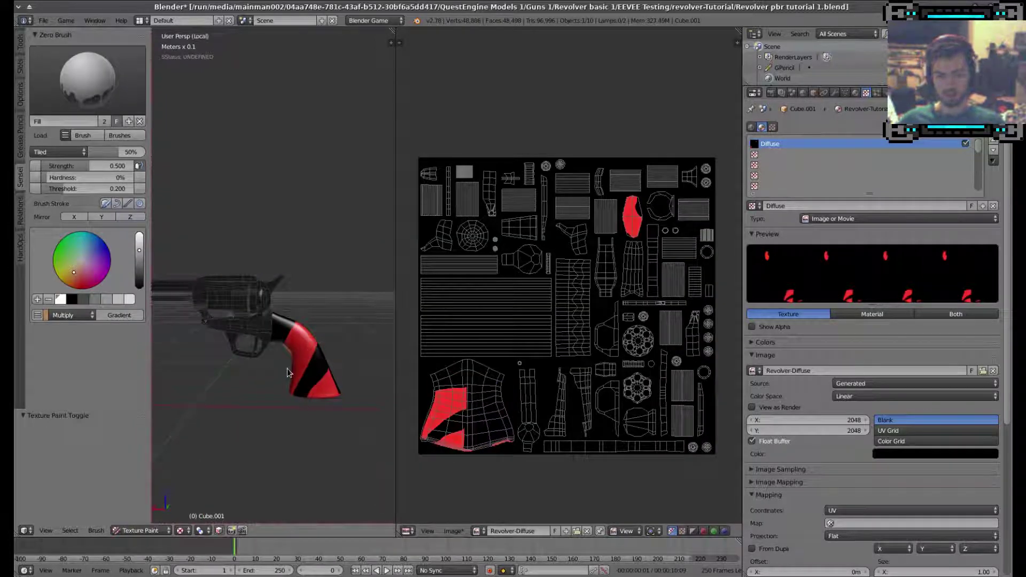
middle_drag(321, 396, 263, 401)
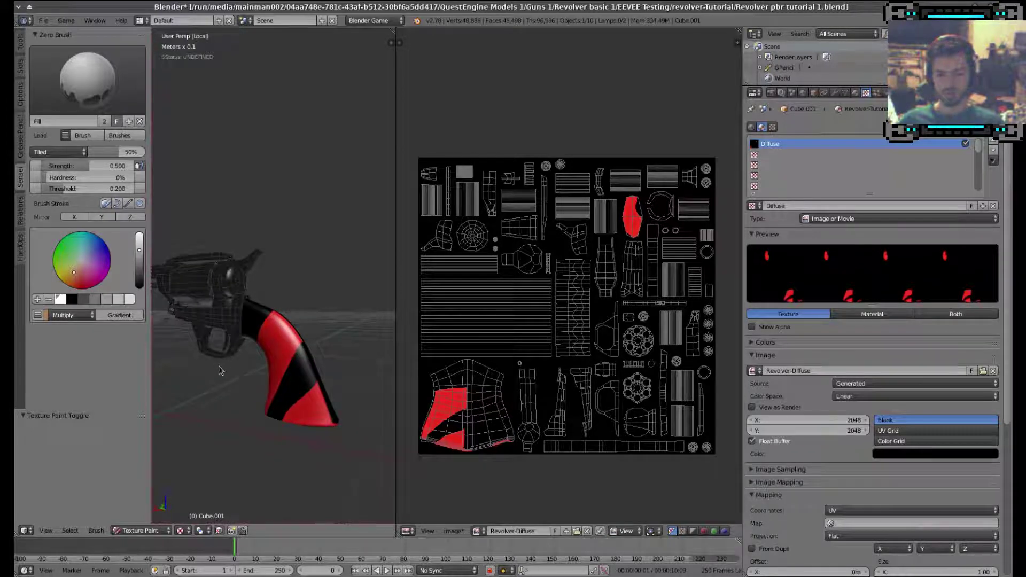
With Strength 1.000 and Hardness 100%, fill the grip black, then set the colour to white.
middle_drag(219, 371, 242, 360)
drag(102, 166, 130, 169)
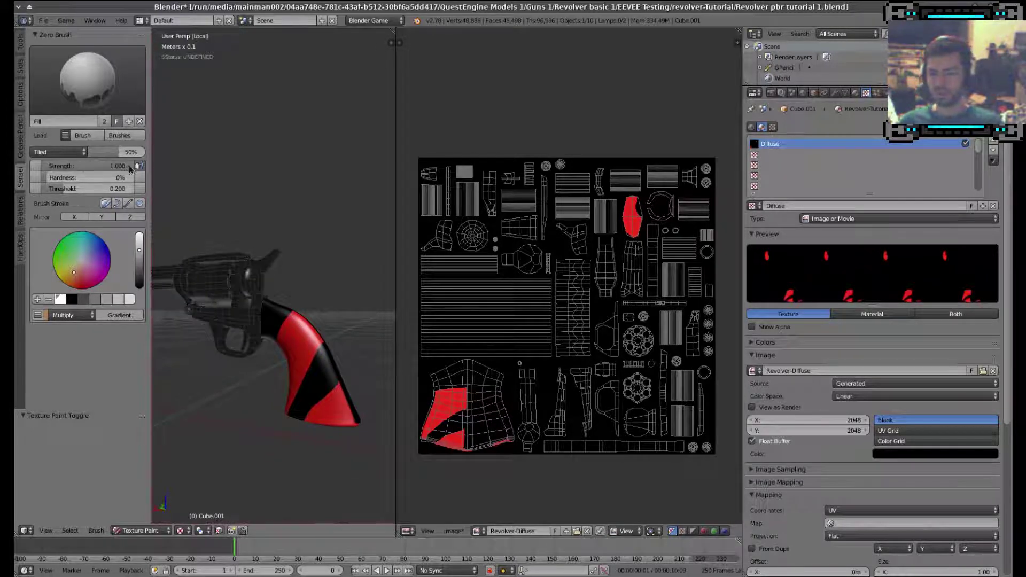
click(271, 381)
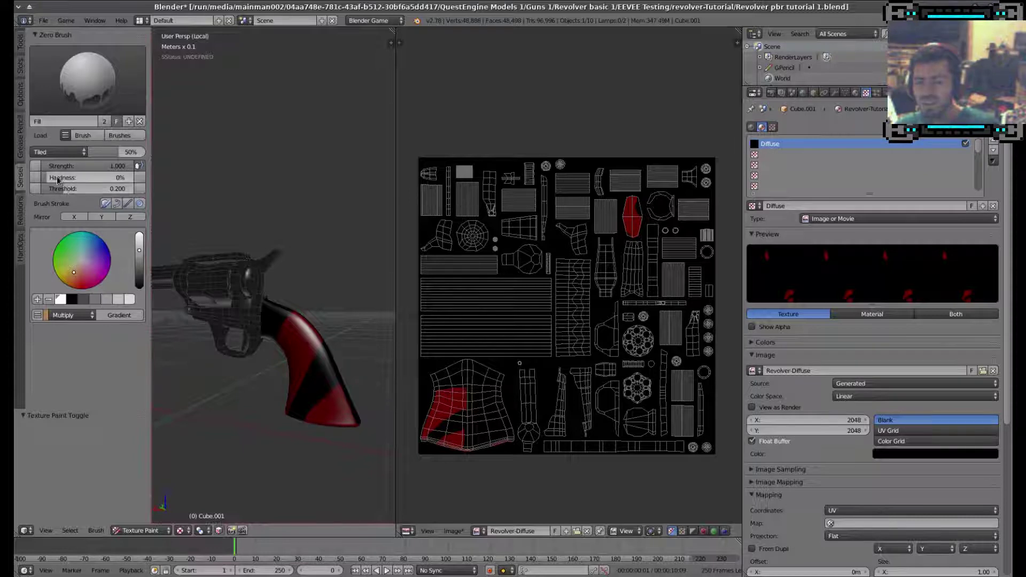
drag(57, 180, 138, 180)
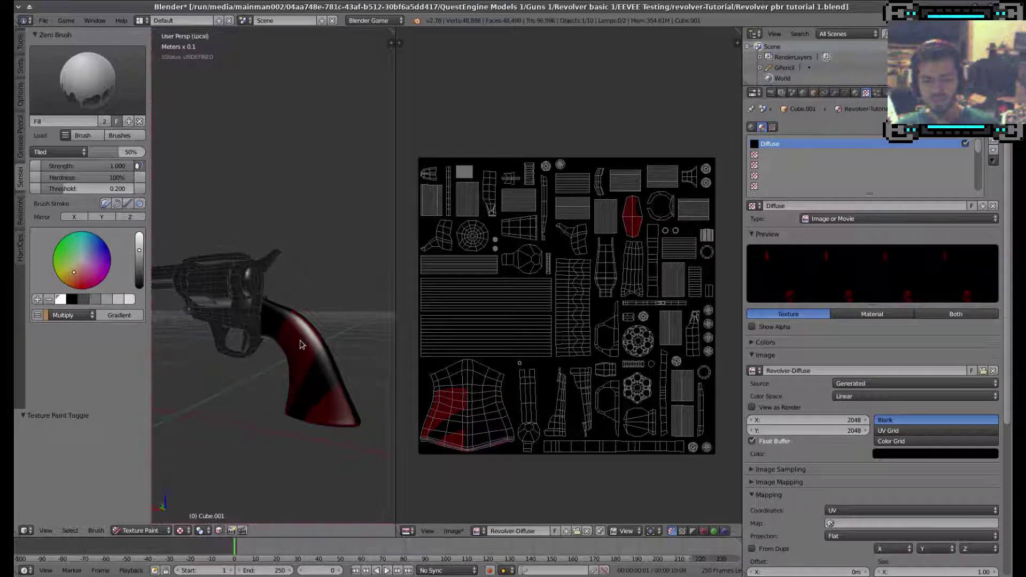
click(300, 341)
click(74, 299)
click(61, 299)
middle_drag(317, 347, 272, 388)
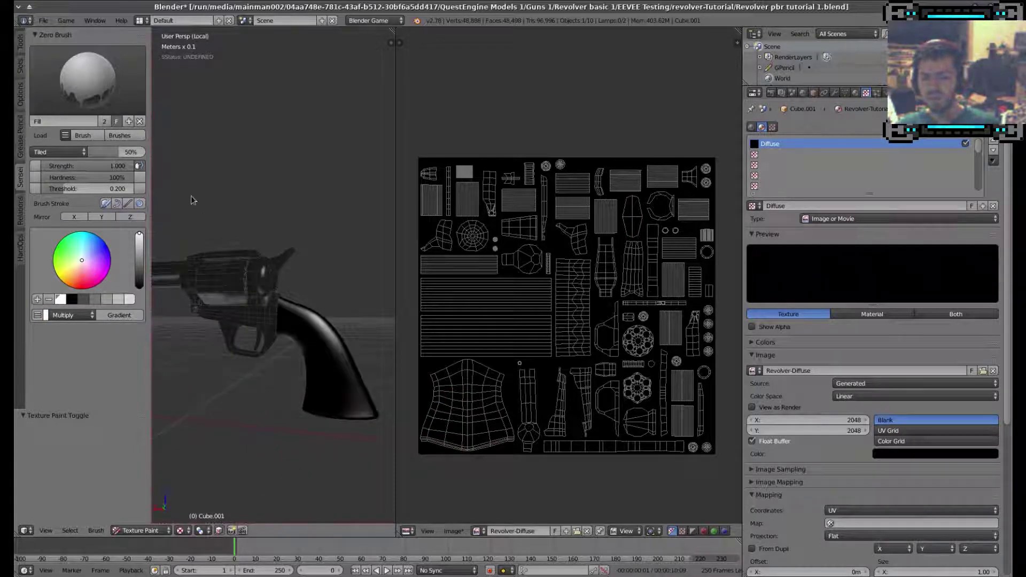
Switch the brush blend mode from Multiply to Mix and fill the grip white.
click(77, 315)
click(58, 302)
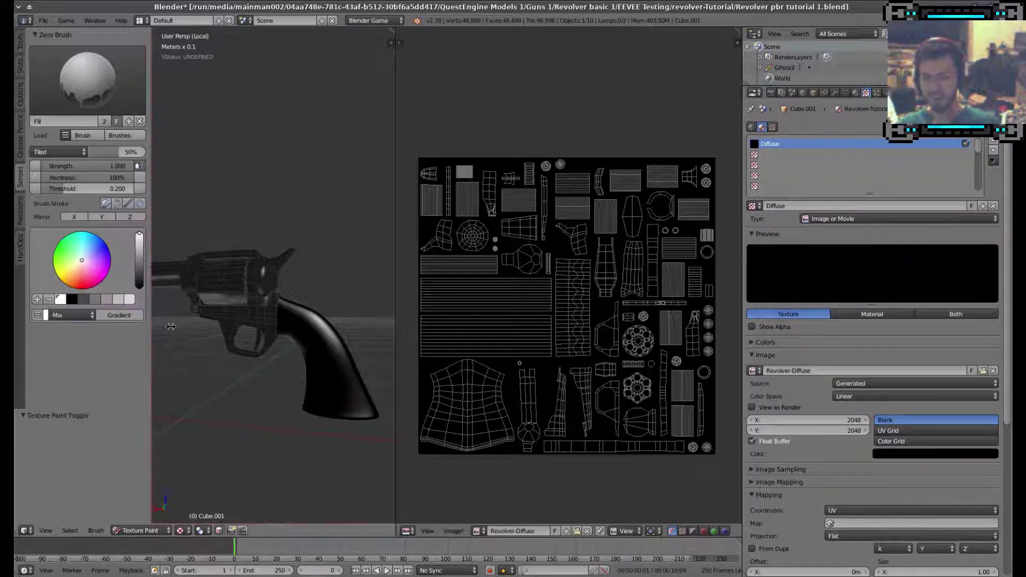
click(333, 355)
mouse_move(323, 354)
middle_down()
mouse_move(340, 395)
mouse_move(278, 328)
mouse_move(268, 279)
mouse_move(171, 300)
mouse_move(156, 283)
middle_up()
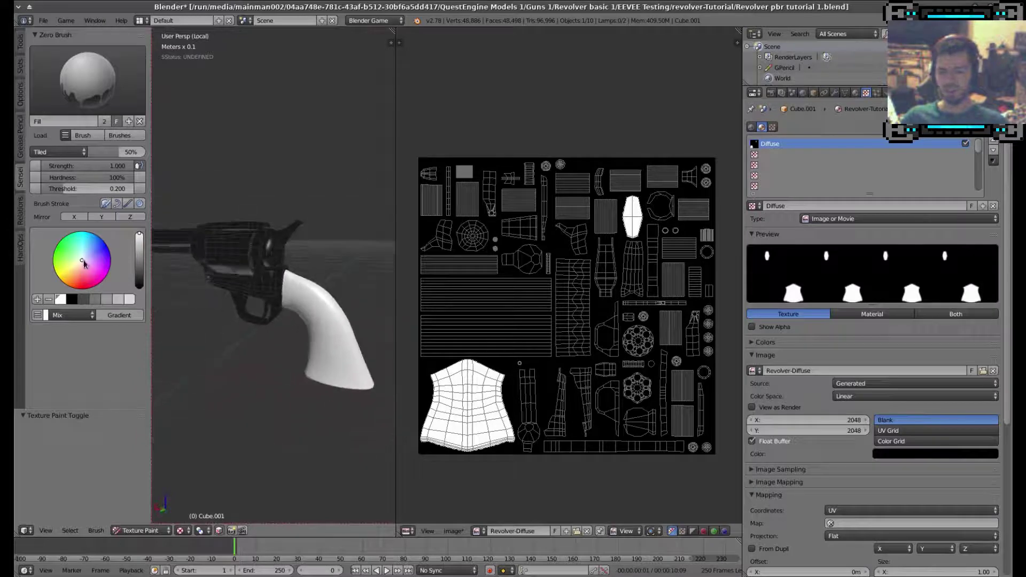
Pick a peach-tan brush colour and fill the grip with it.
click(46, 315)
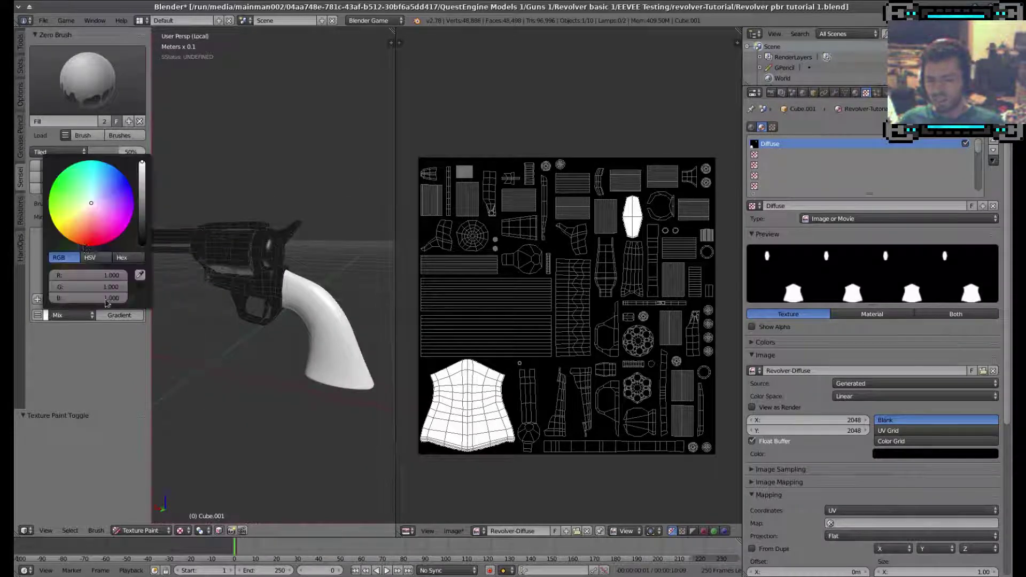
click(75, 218)
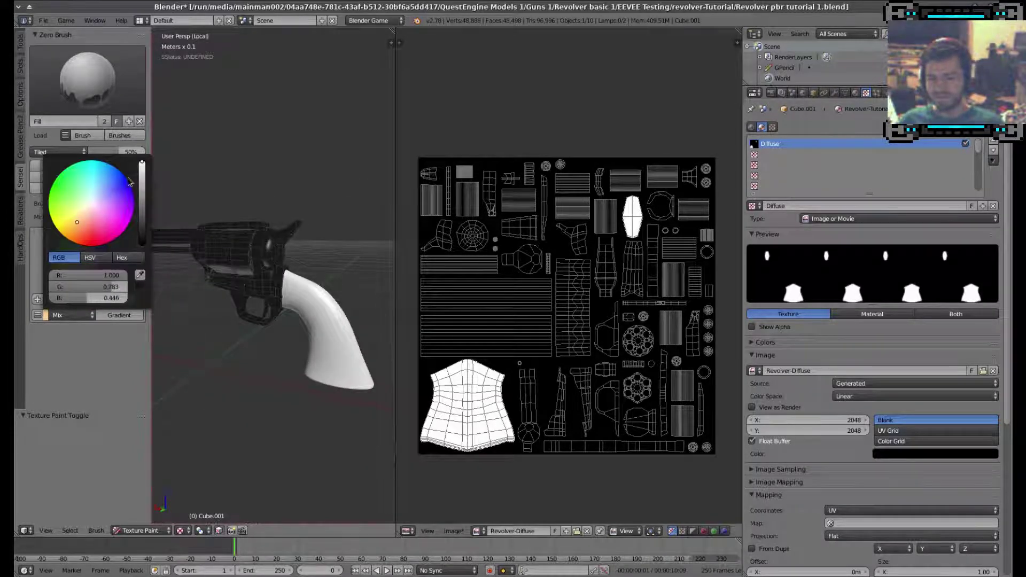
click(272, 390)
mouse_move(275, 389)
middle_down()
mouse_move(294, 369)
mouse_move(252, 289)
mouse_move(202, 353)
mouse_move(281, 393)
mouse_move(248, 373)
mouse_move(318, 353)
middle_up()
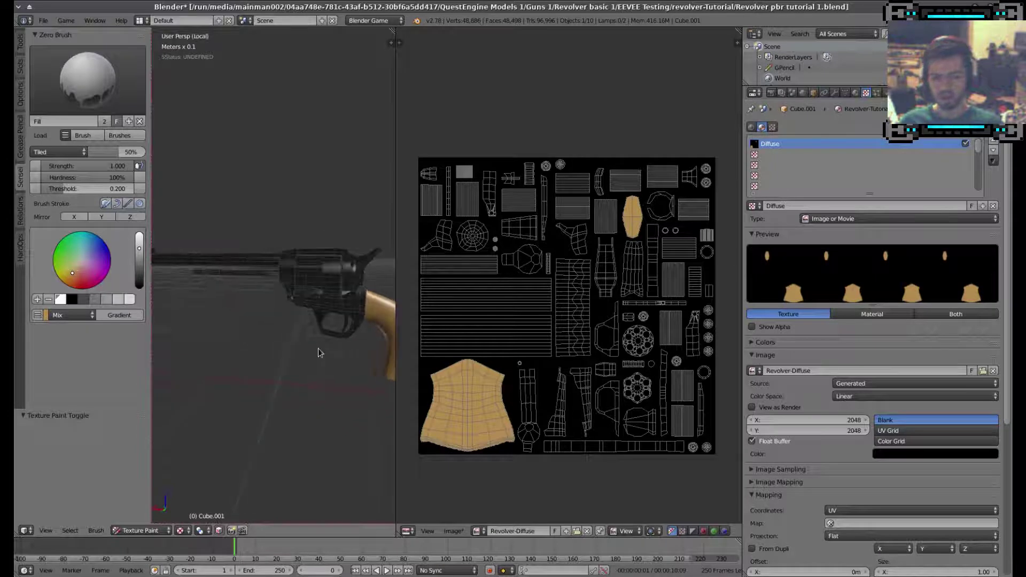
Invert the selection to everything but the grip and fill those body islands mid-grey.
key(Tab)
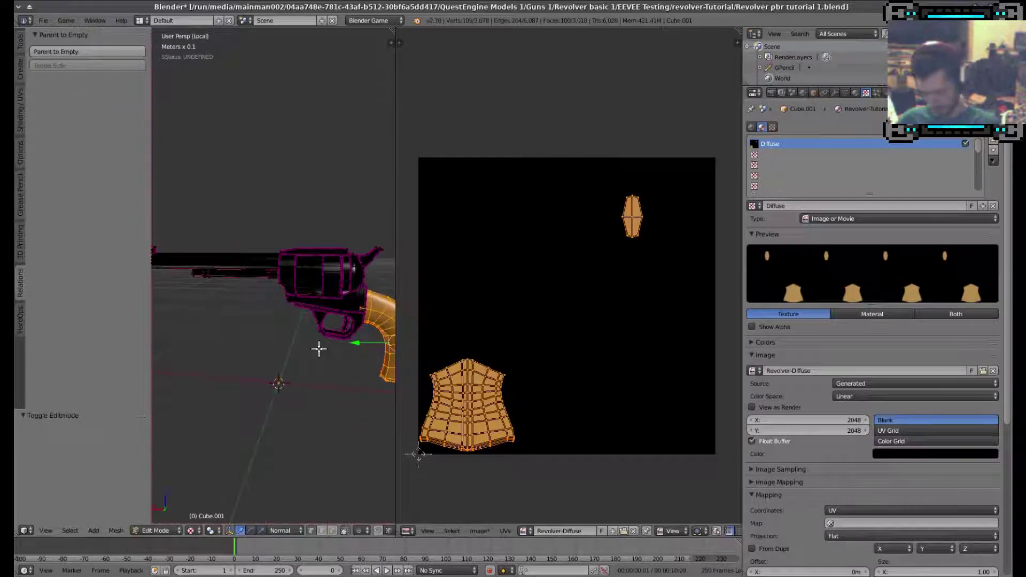
key(ctrl+i)
key(Tab)
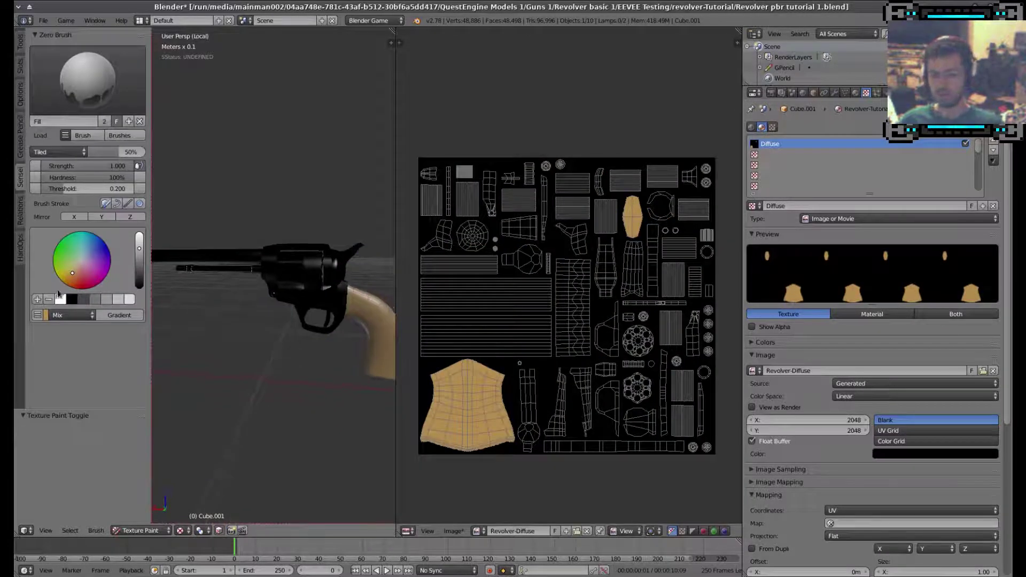
click(94, 299)
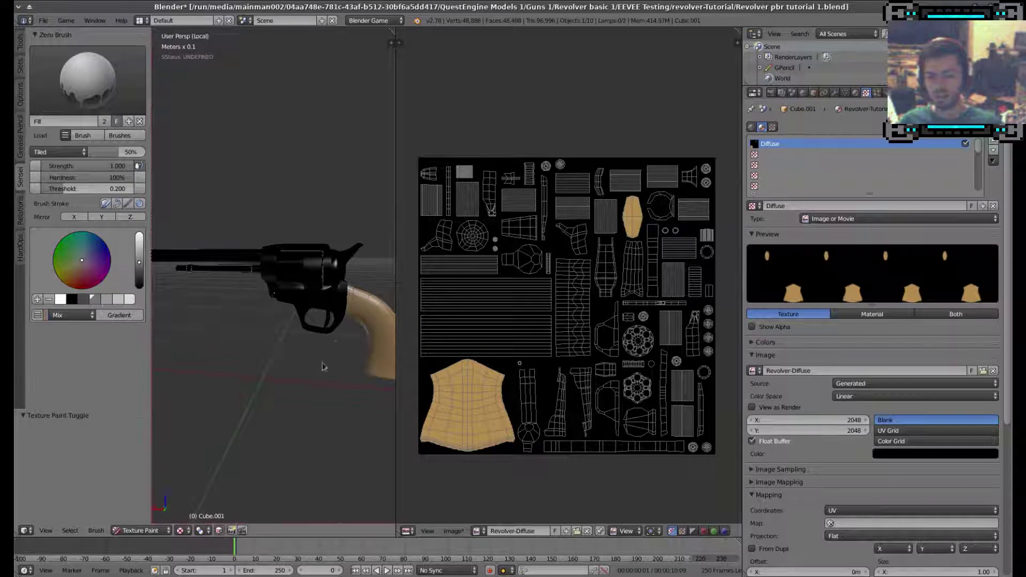
click(340, 339)
mouse_move(333, 356)
middle_down()
mouse_move(166, 345)
mouse_move(367, 354)
mouse_move(320, 355)
mouse_move(294, 344)
mouse_move(303, 338)
middle_up()
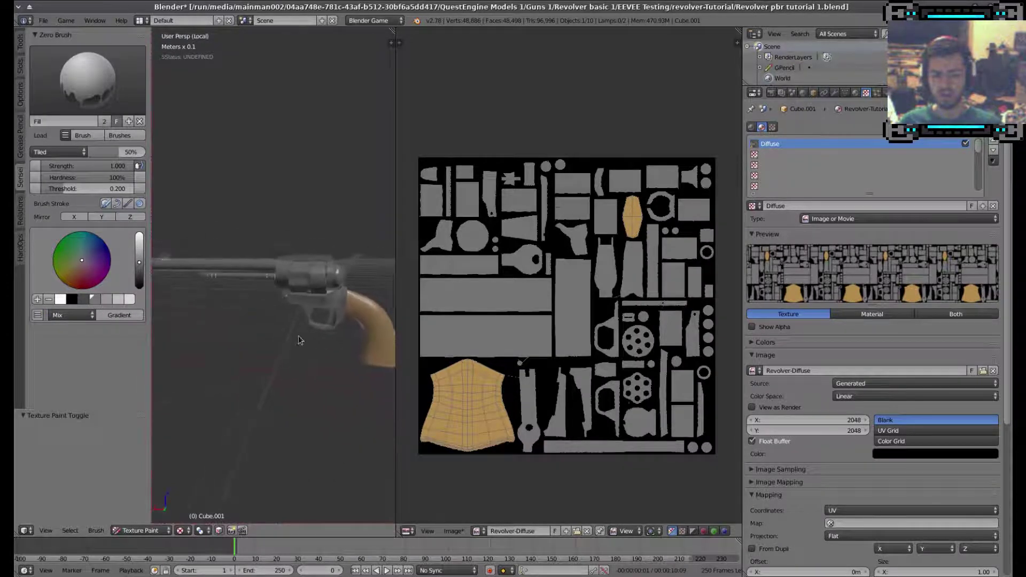
Maximize the image editor and zoom in to inspect the grey and tan islands.
key(shift+space)
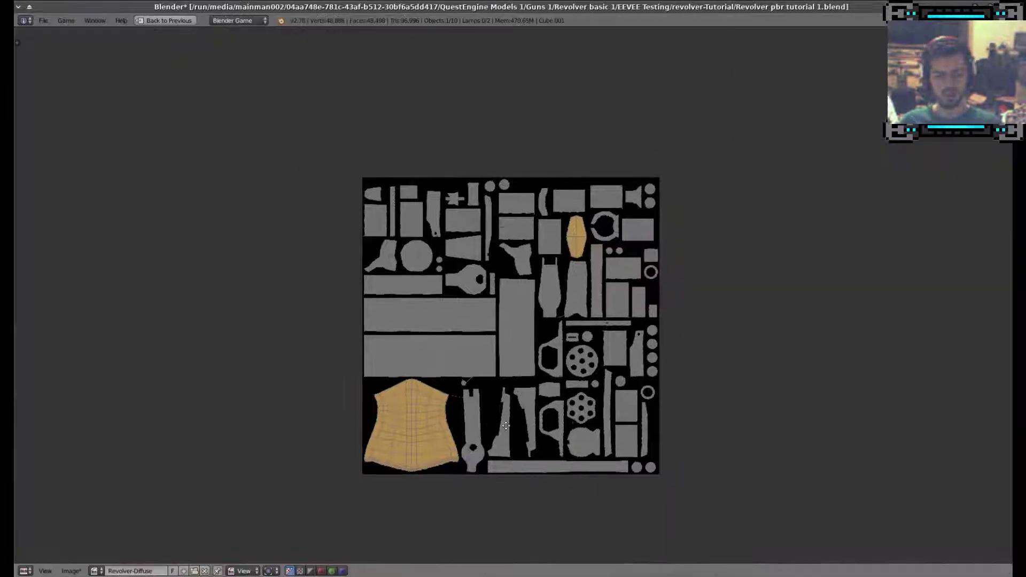
scroll(506, 426, up, 2)
scroll(554, 359, up, 2)
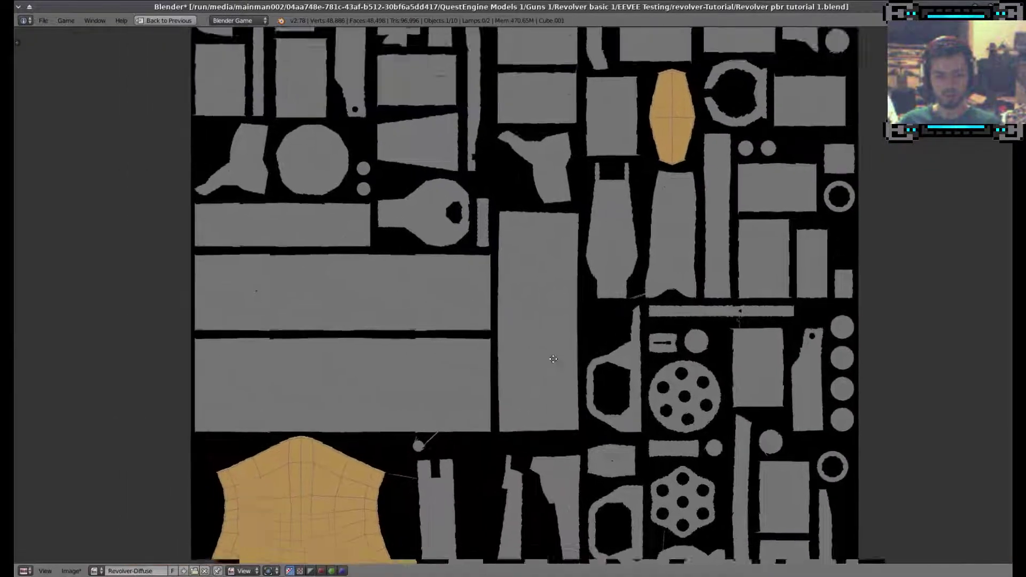
scroll(554, 359, up, 4)
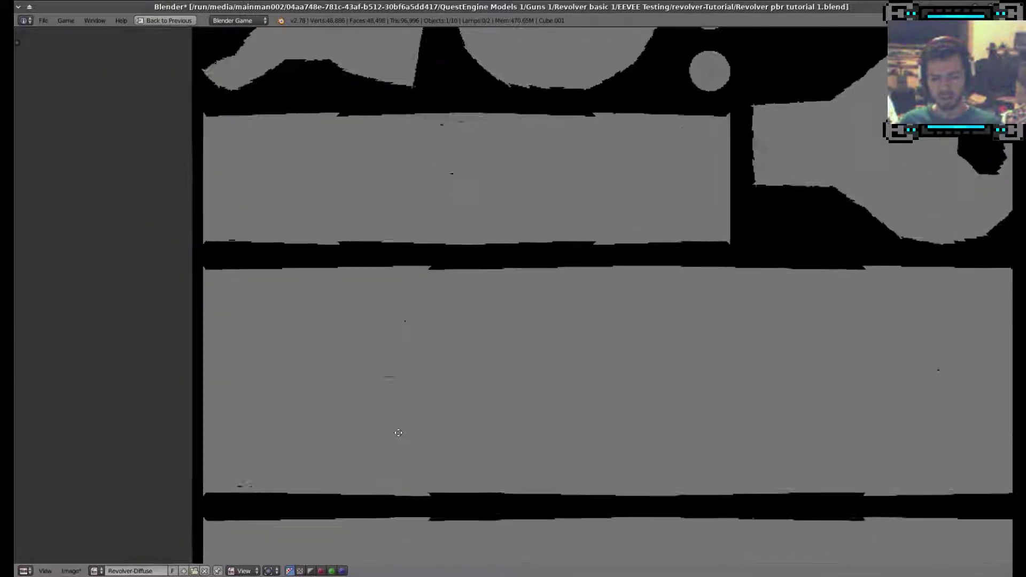
scroll(399, 433, up, 2)
key(shift+space)
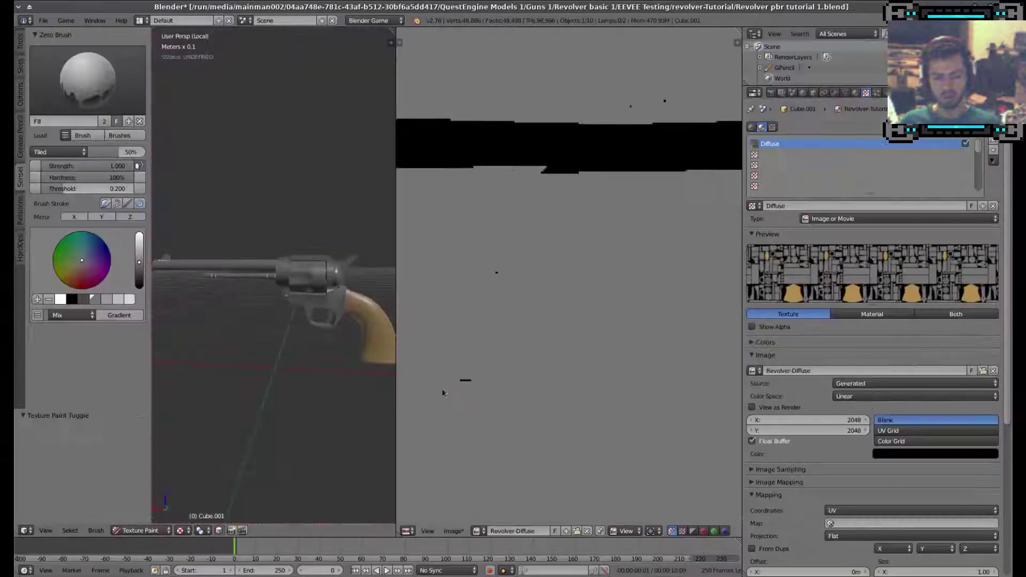
Set the brush hardness to 0% and return to Edit Mode.
drag(80, 178, 48, 178)
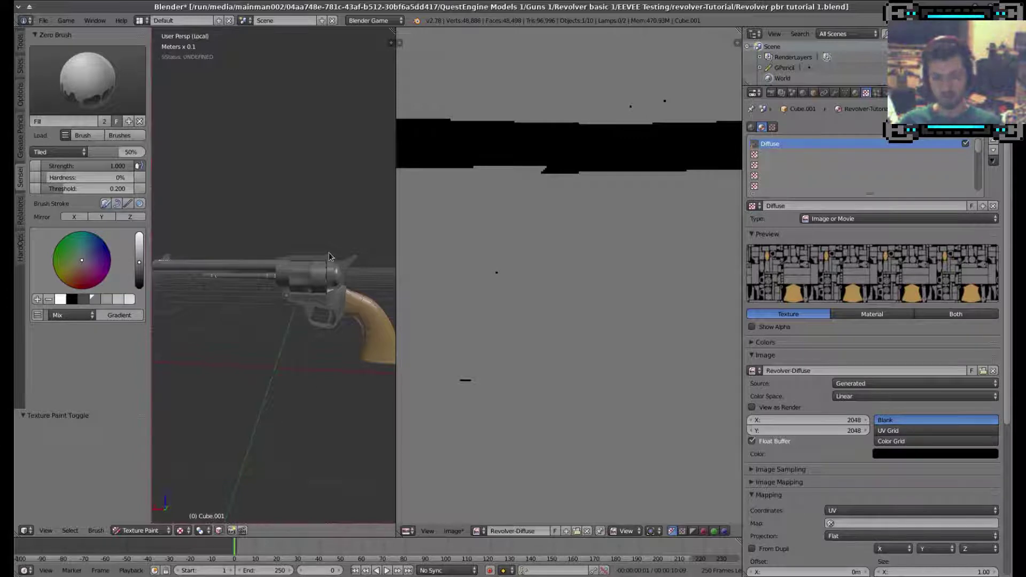
scroll(568, 286, down, 5)
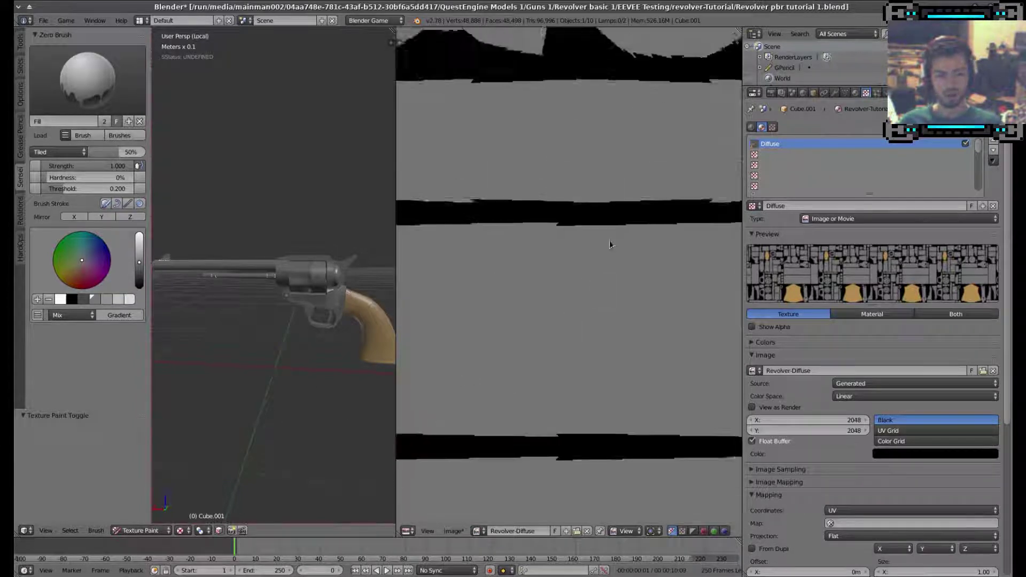
scroll(568, 286, down, 4)
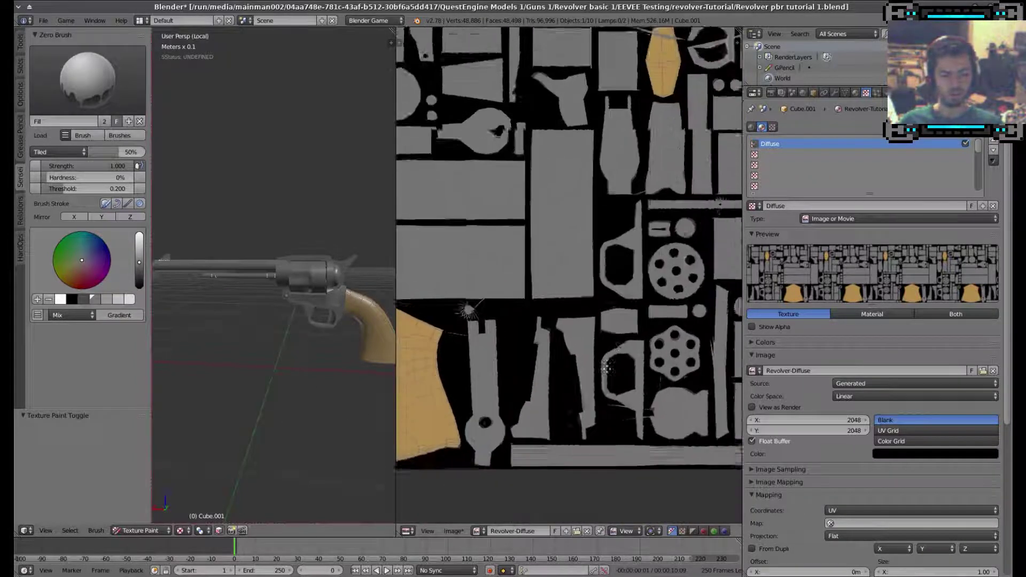
middle_drag(568, 287, 560, 301)
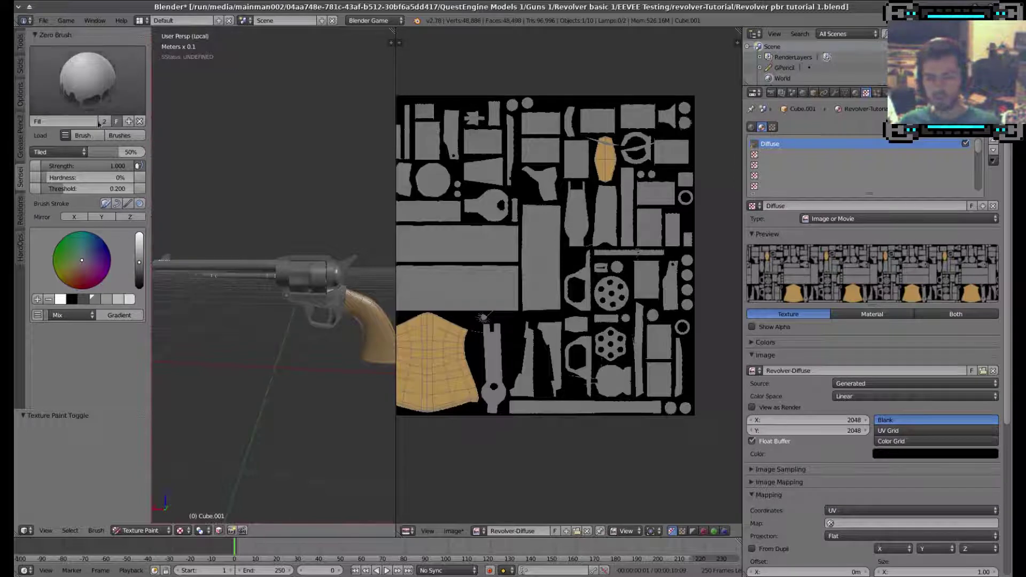
key(Tab)
key(Tab)
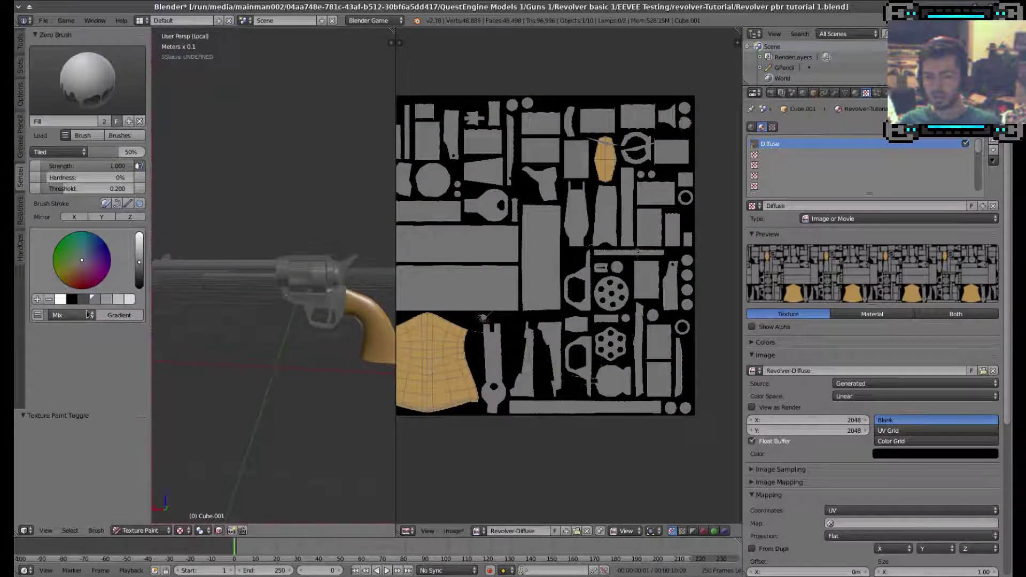
Sample the grip's tan with the eyedropper and refill the grip a darker tan-brown.
key(ctrl+z)
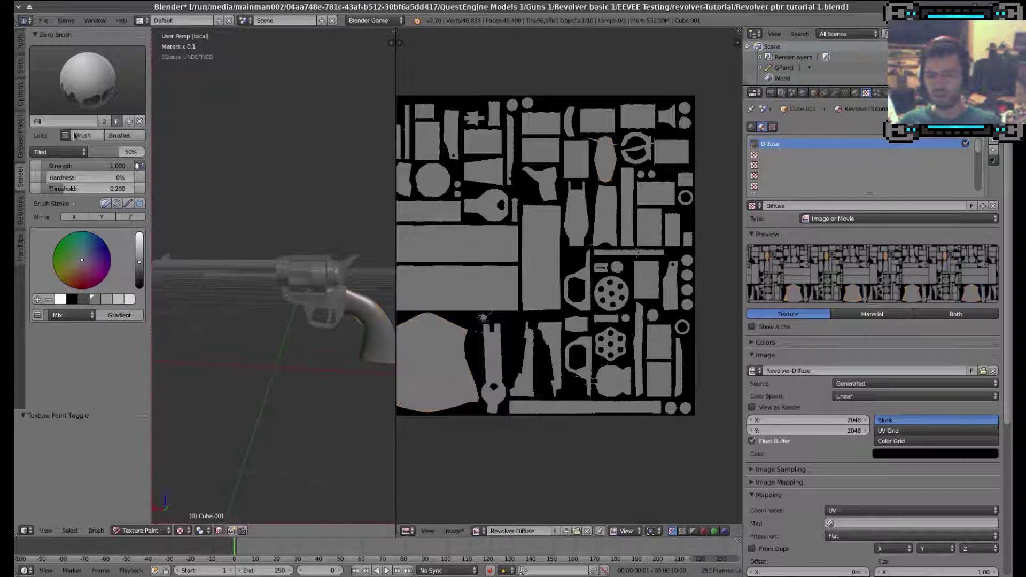
key(ctrl+shift+z)
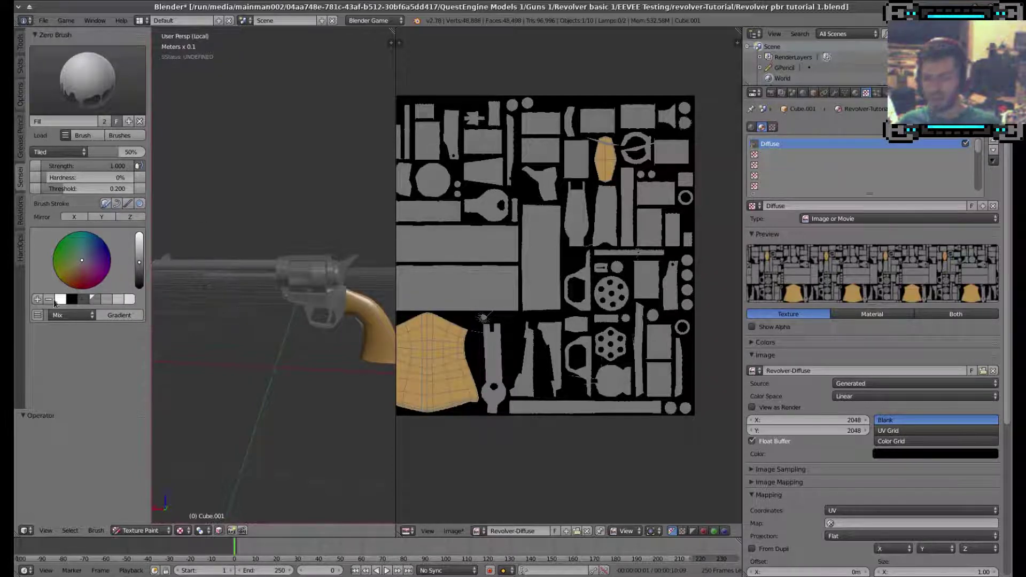
click(117, 299)
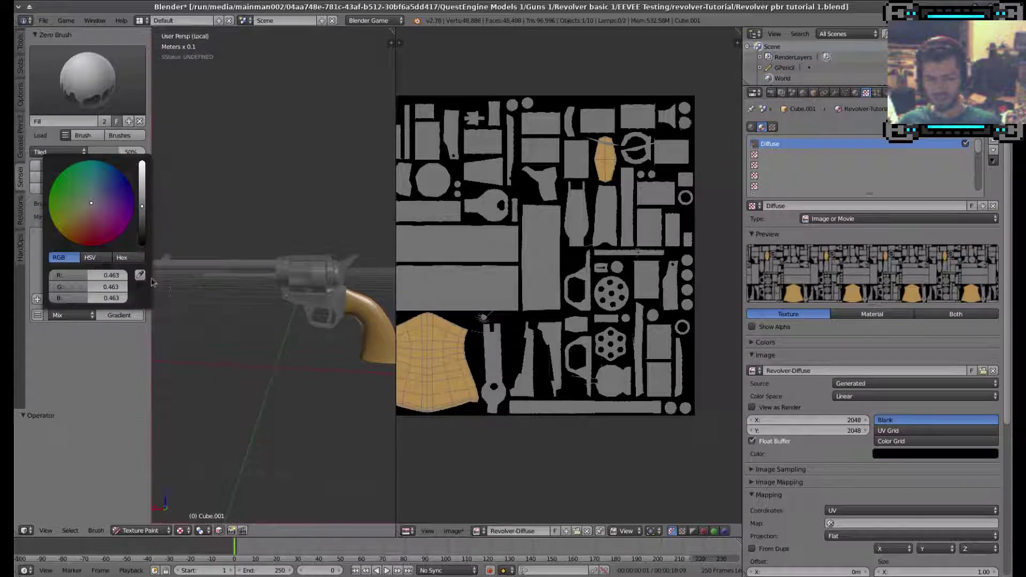
key(s)
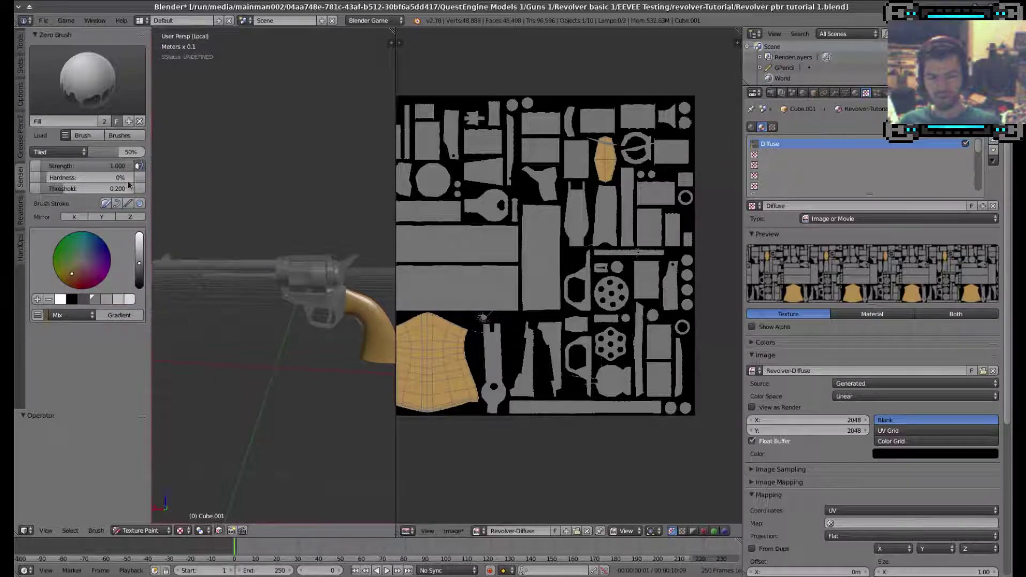
click(330, 396)
mouse_move(362, 369)
middle_down()
mouse_move(309, 347)
mouse_move(292, 277)
middle_up()
middle_drag(267, 319, 291, 374)
Start saving the diffuse texture as the PNG 'Revolver-Diffuse.png' via Image > Save As.
scroll(580, 315, up, 1)
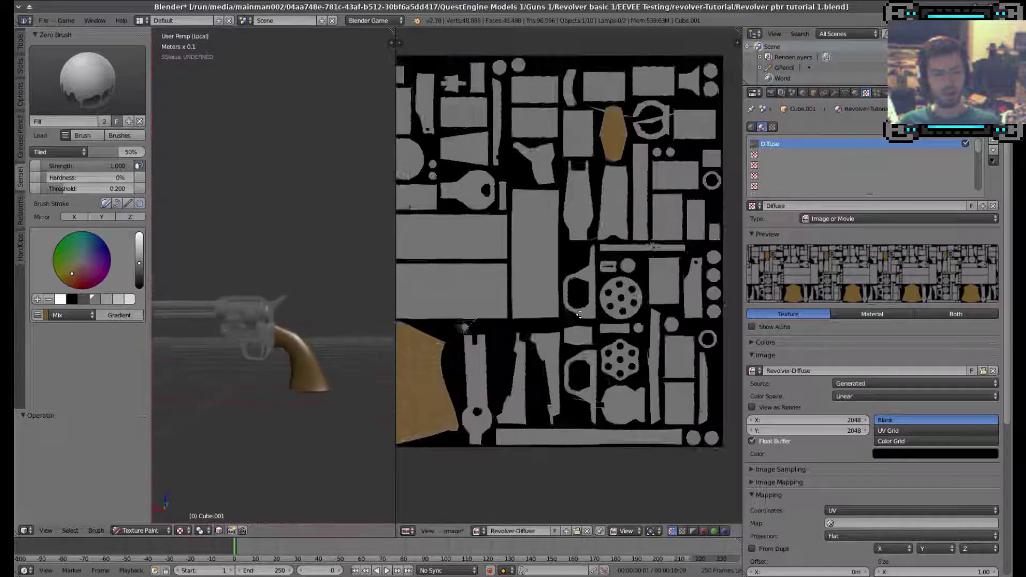
scroll(579, 314, up, 7)
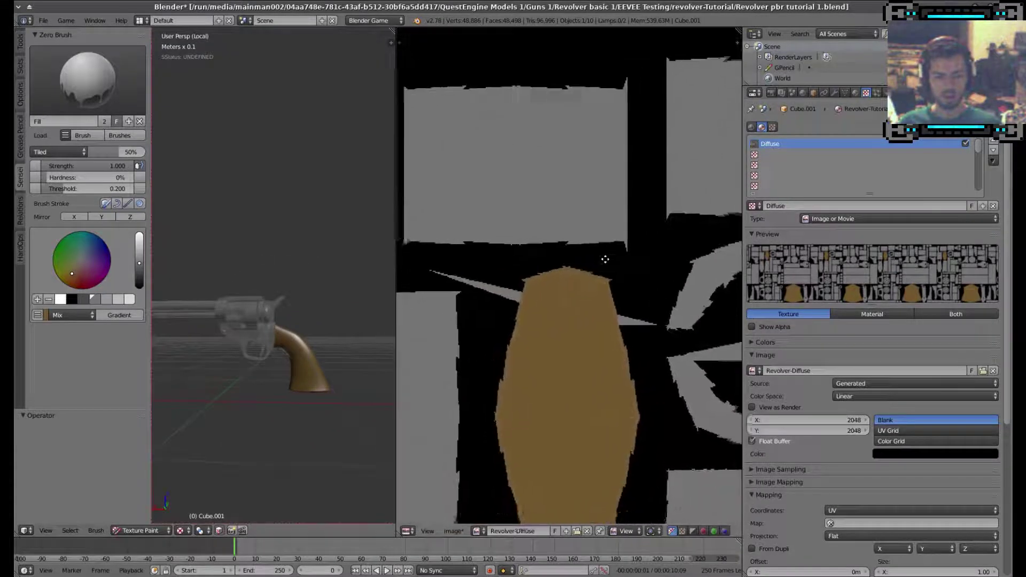
scroll(605, 259, down, 8)
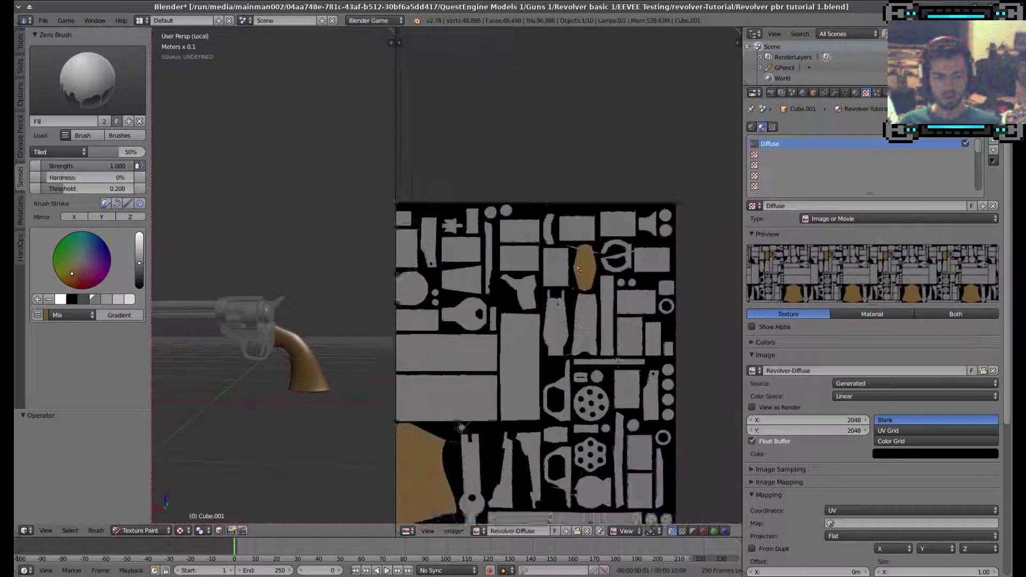
scroll(564, 300, down, 1)
scroll(564, 300, up, 1)
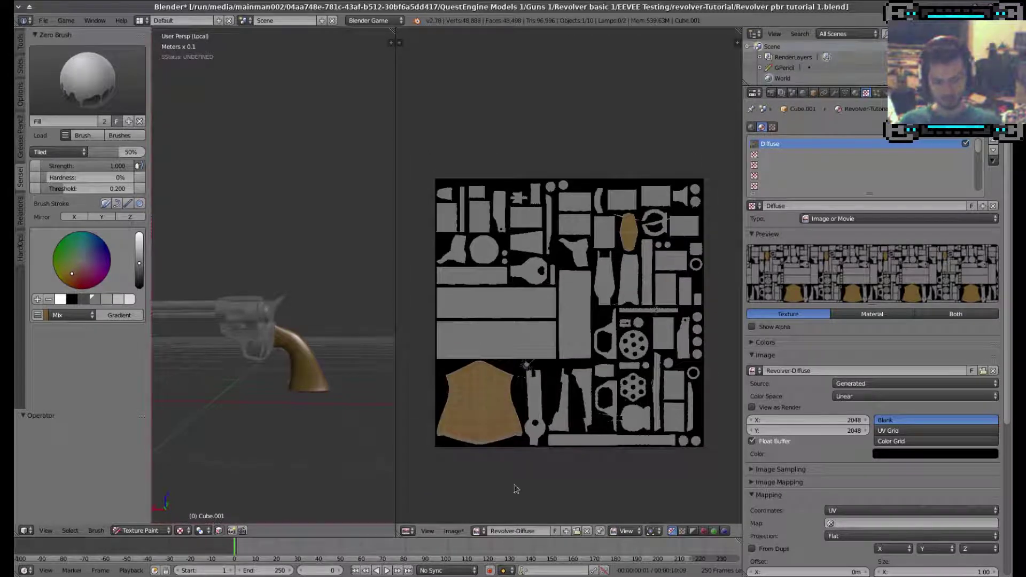
click(458, 531)
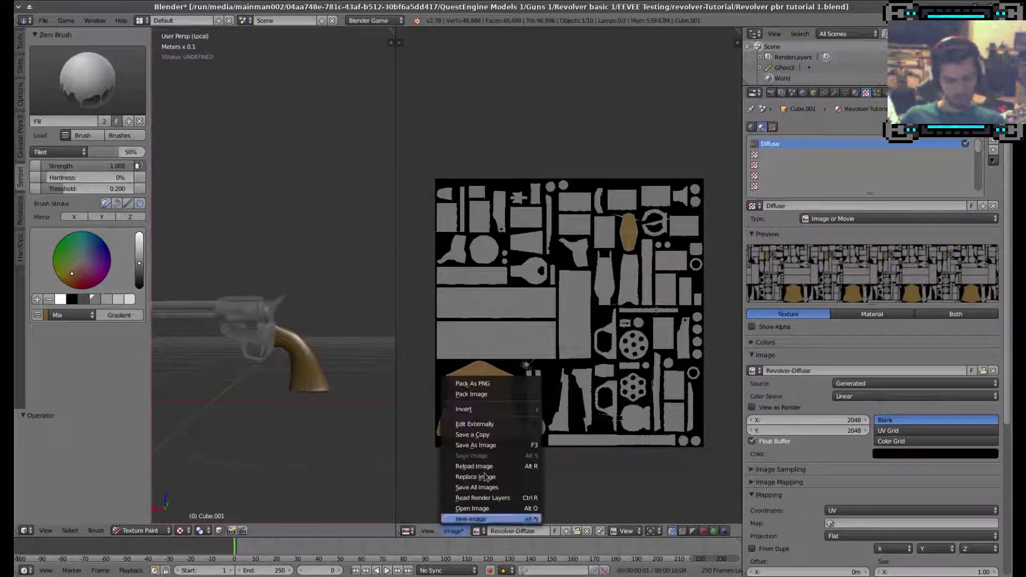
click(475, 445)
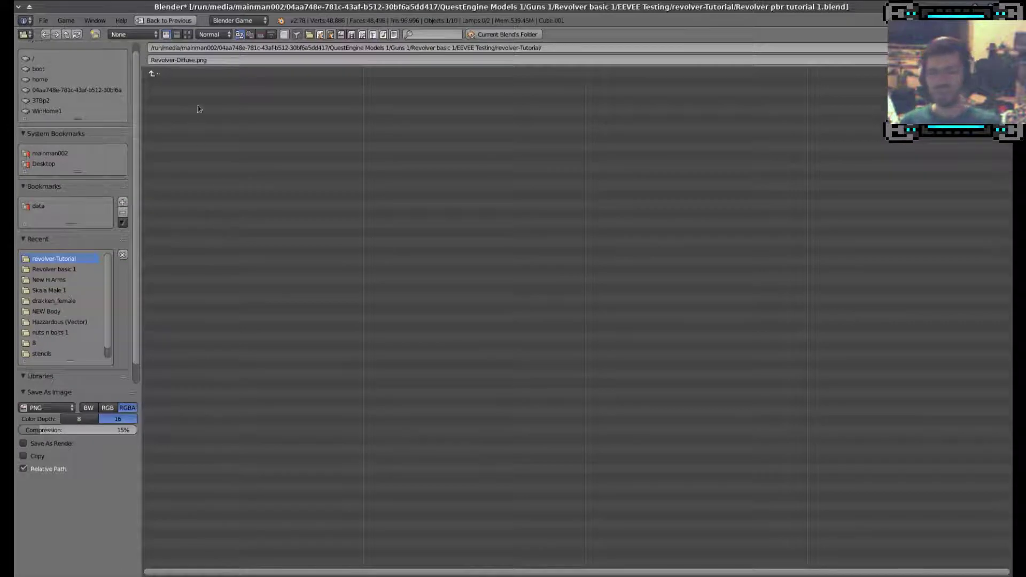